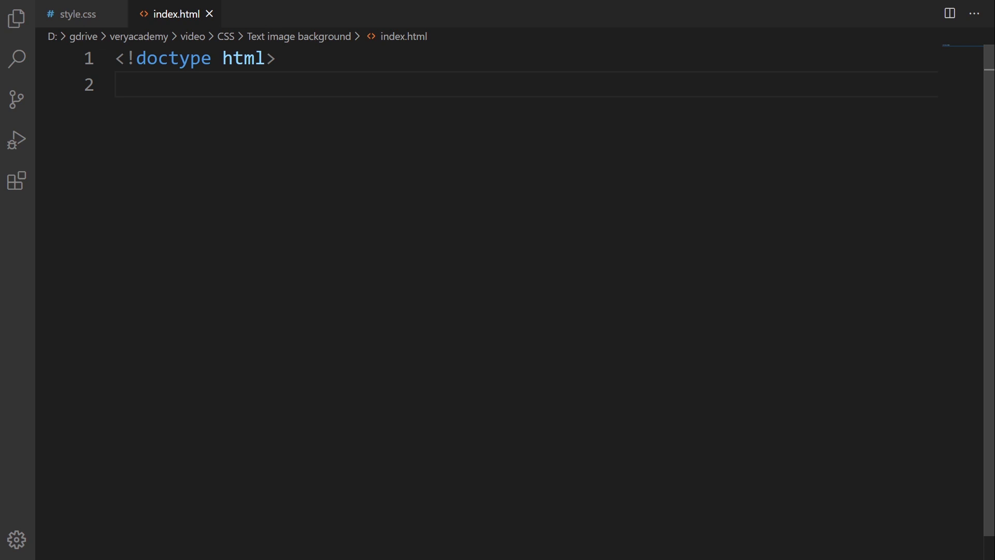
Step: Paste the html root, head, meta tags comment, charset/viewport metas and Bootstrap stylesheet link
text(<html lang="en">   </html>)
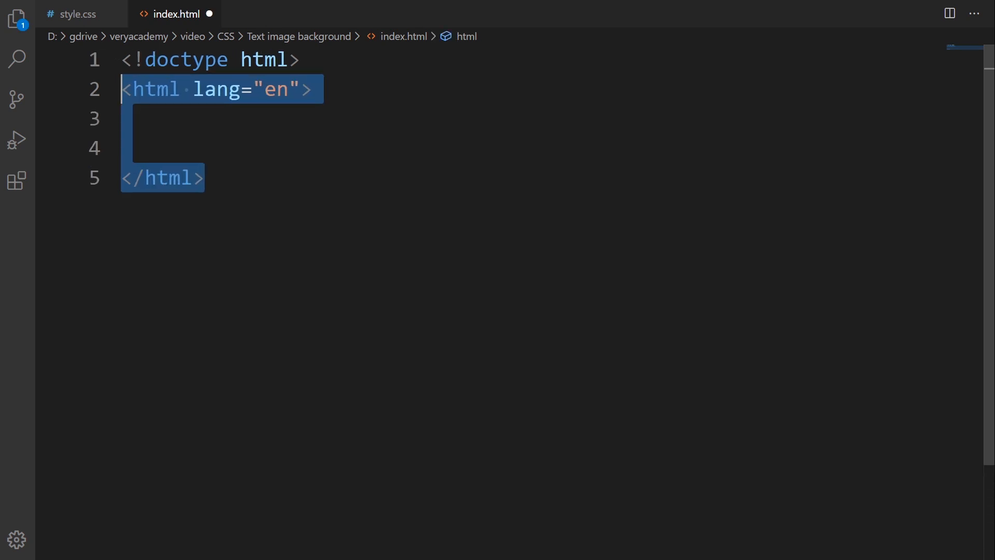
scroll(497, 281, up, 2)
scroll(497, 280, up, 2)
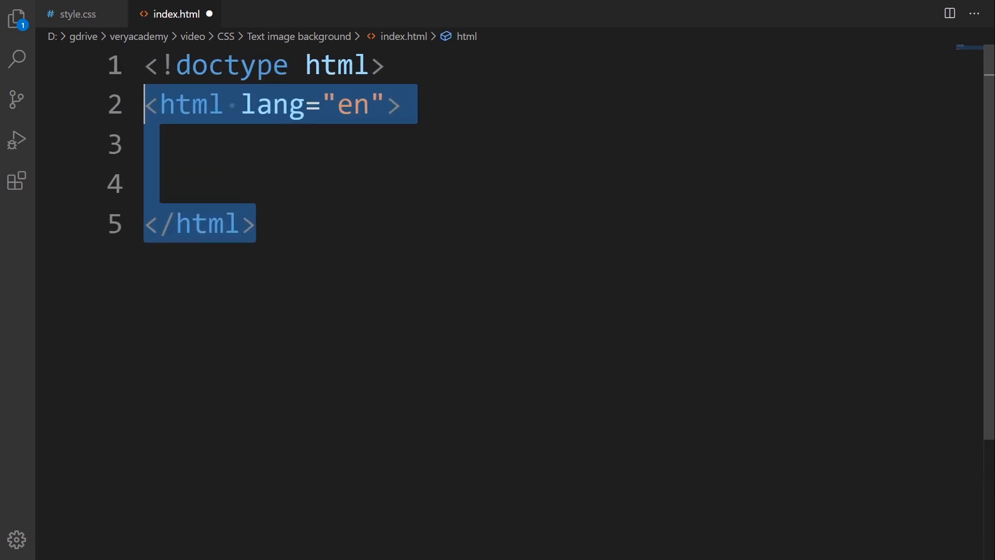
text(<head>          </head>)
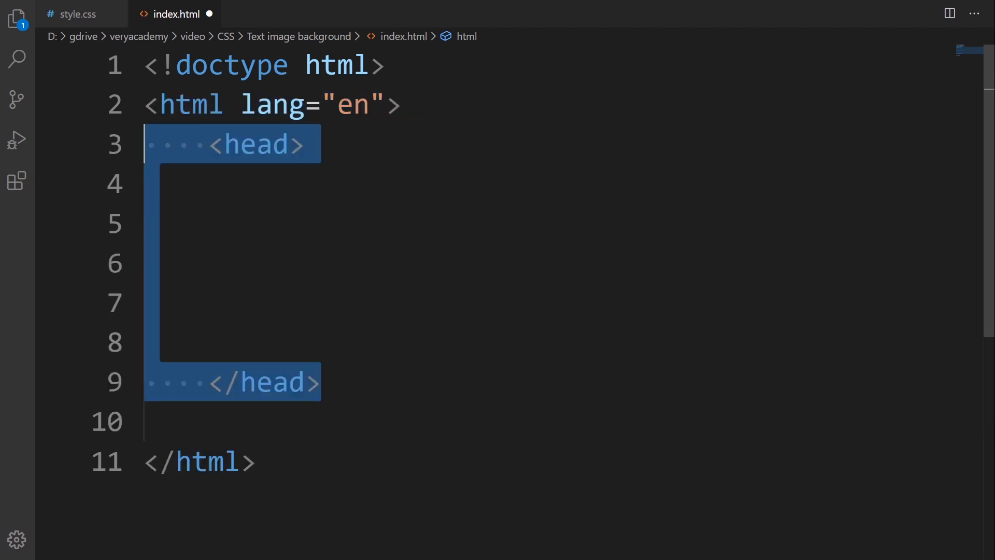
text(<!-- Required meta tags -->)
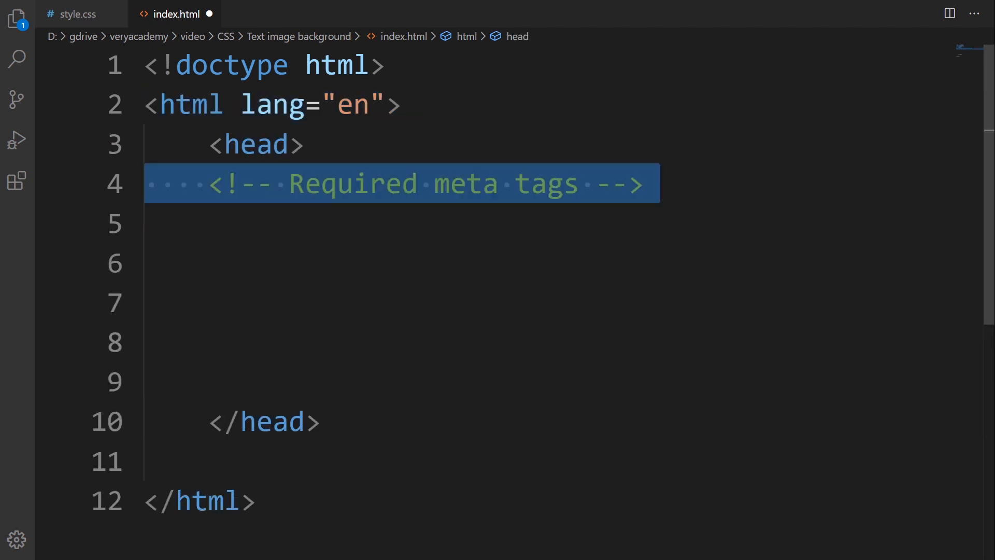
text(<meta charset="utf-8">)
key(ctrl+v)
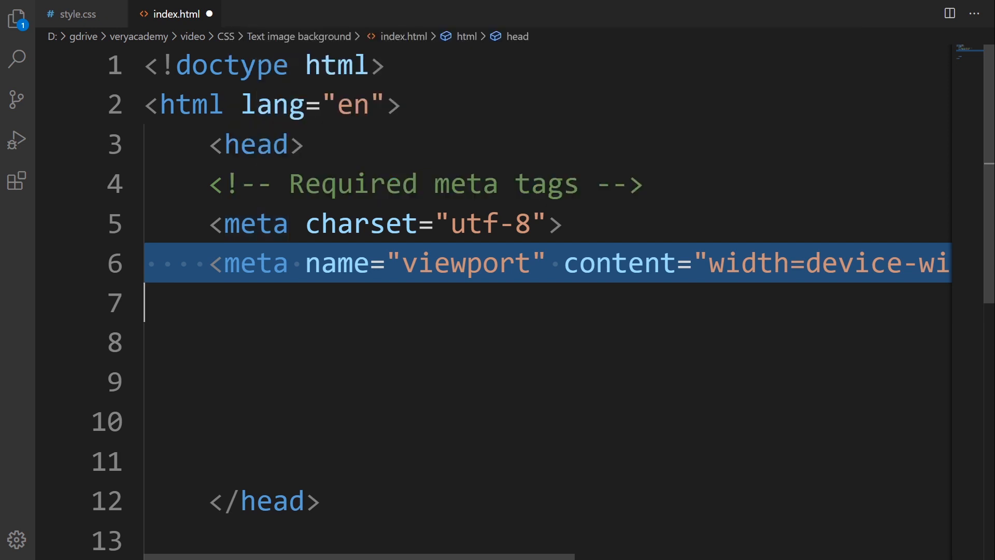
text(<!-- Bootstrap CSS -->)
key(ctrl+v)
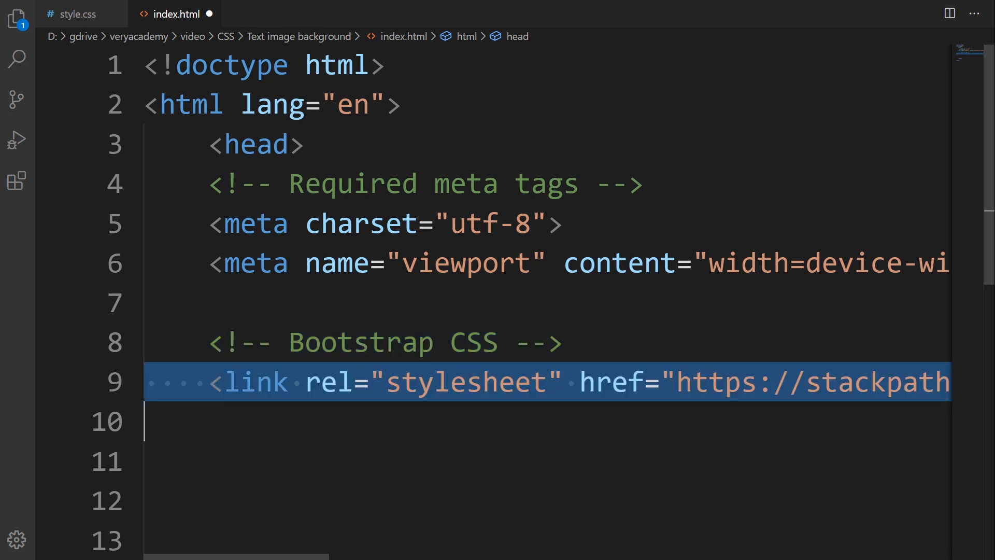
ctrl+scroll(777, 355, down, 1)
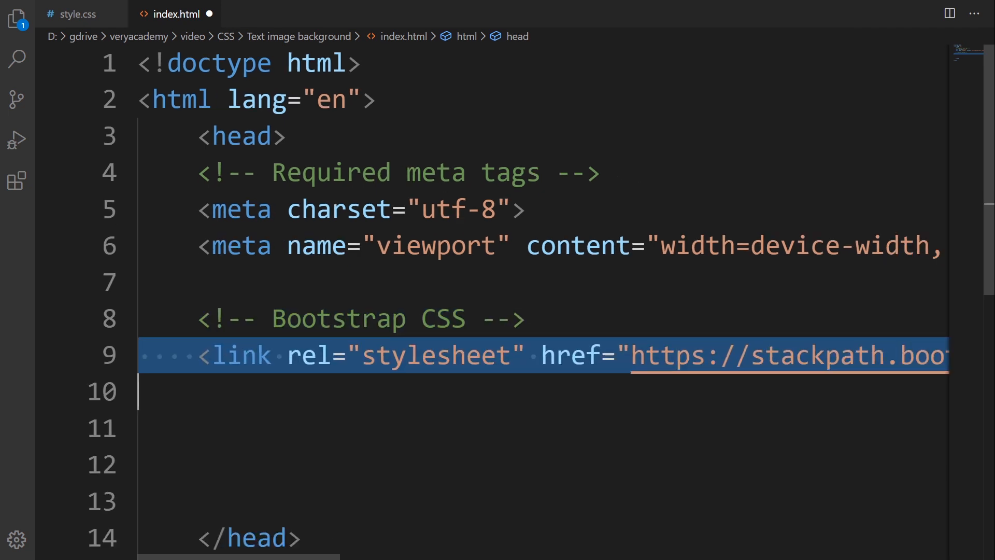
ctrl+scroll(528, 312, down, 1)
ctrl+scroll(528, 311, down, 1)
ctrl+scroll(528, 311, down, 1)
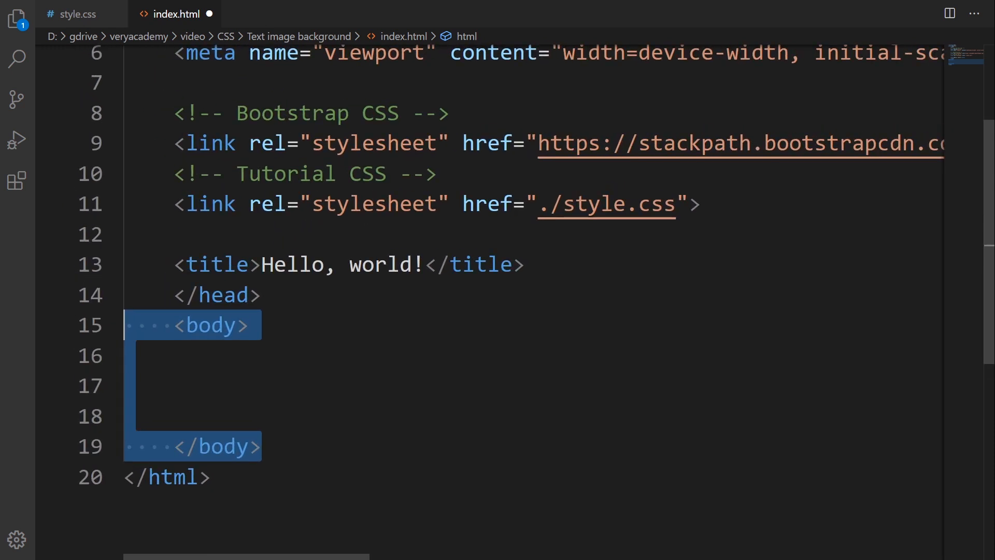
scroll(498, 295, down, 2)
scroll(498, 296, up, 1)
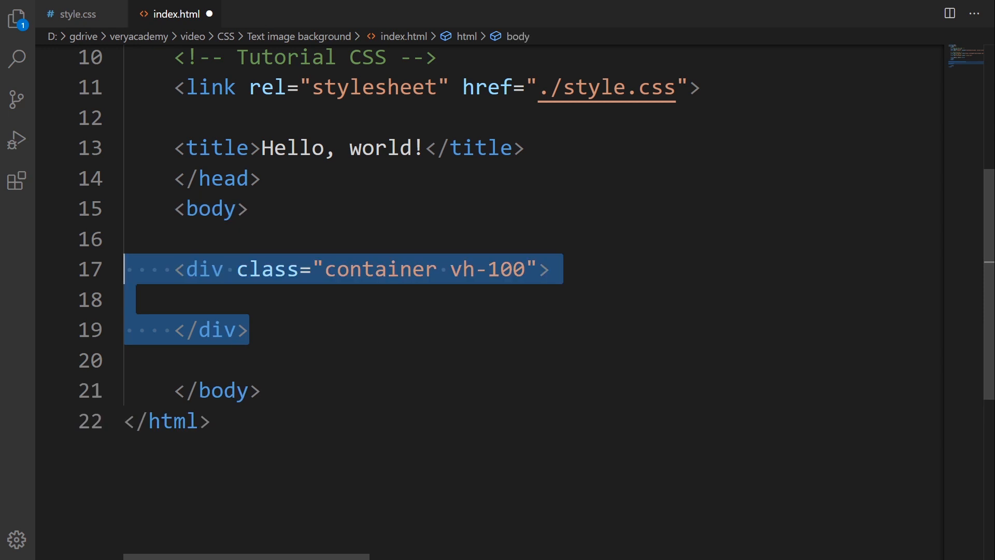
scroll(498, 234, down, 1)
scroll(498, 233, up, 1)
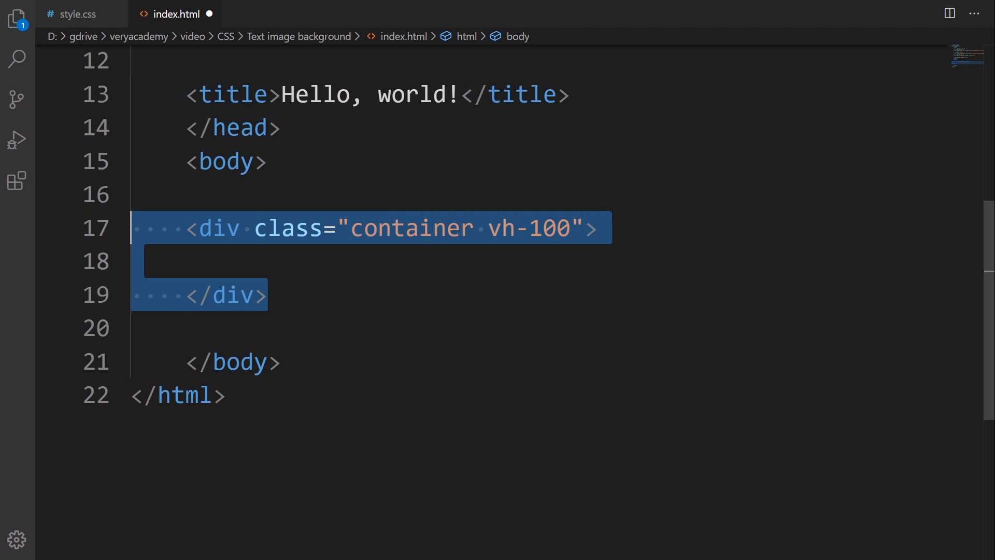
scroll(497, 233, up, 1)
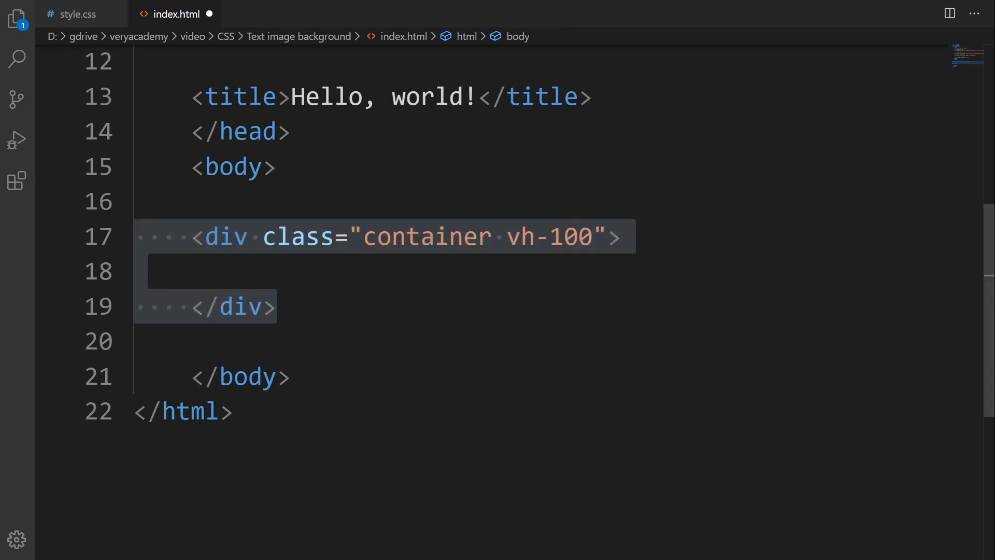
scroll(498, 234, down, 1)
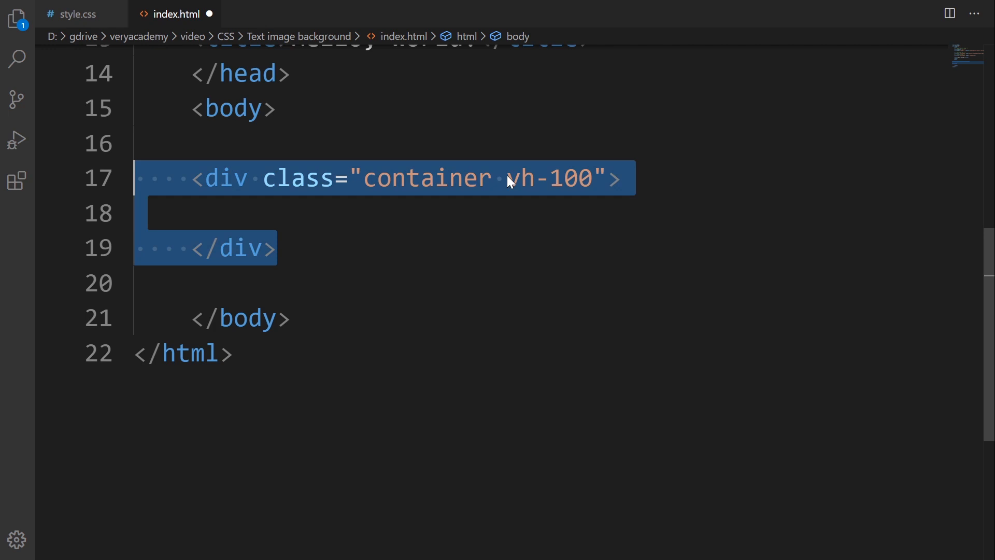
Step: Point out vh-100 on the container, then paste the row vh-100 d-flex align-items-center div inside it
click(578, 178)
click(507, 179)
key(shift+Right)
key(shift+Right)
key(shift+Right)
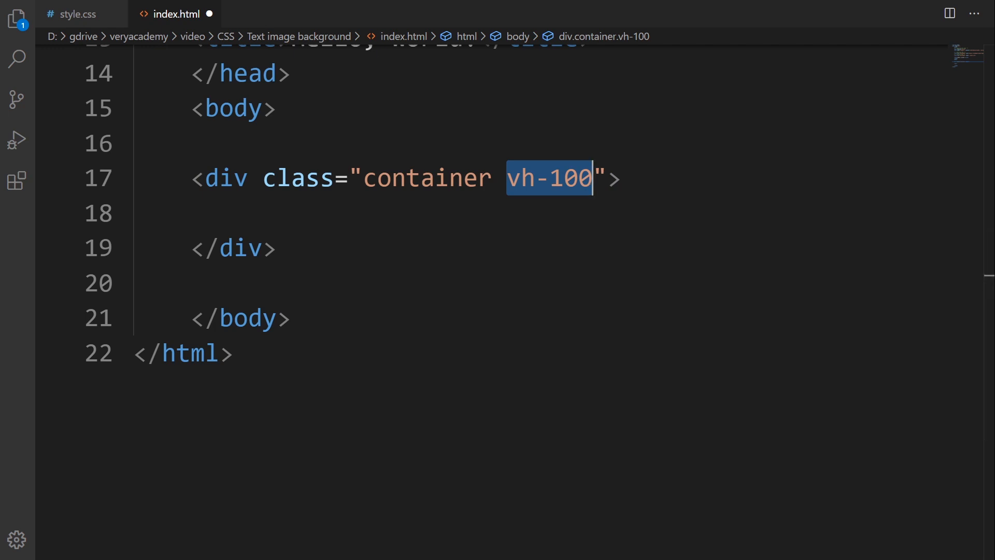
key(alt+Tab)
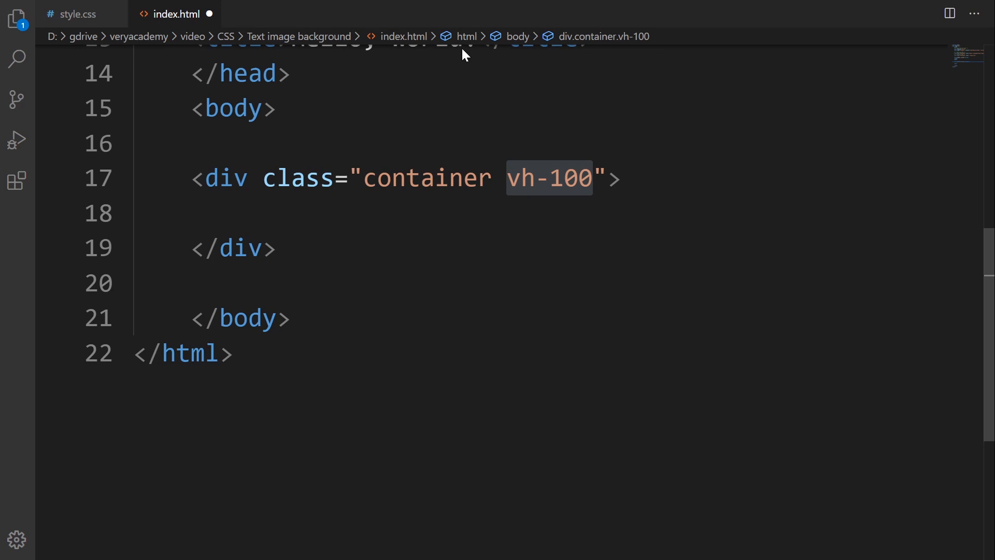
key(Down)
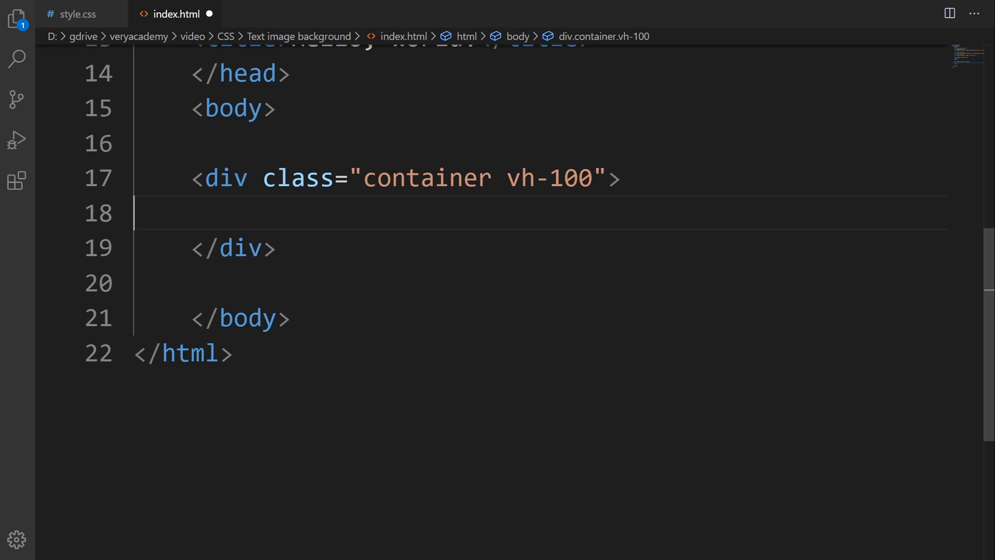
key(ctrl+v)
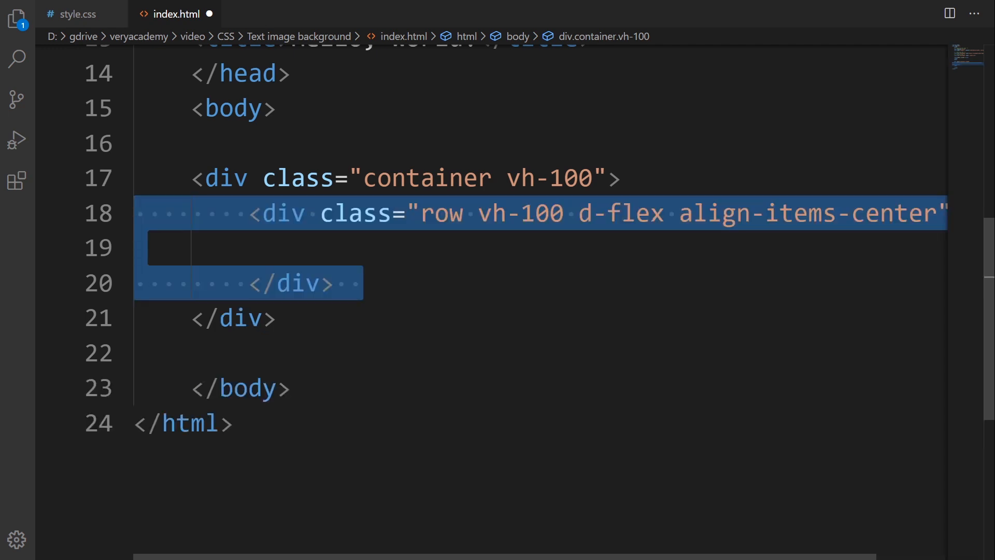
scroll(498, 279, down, 1)
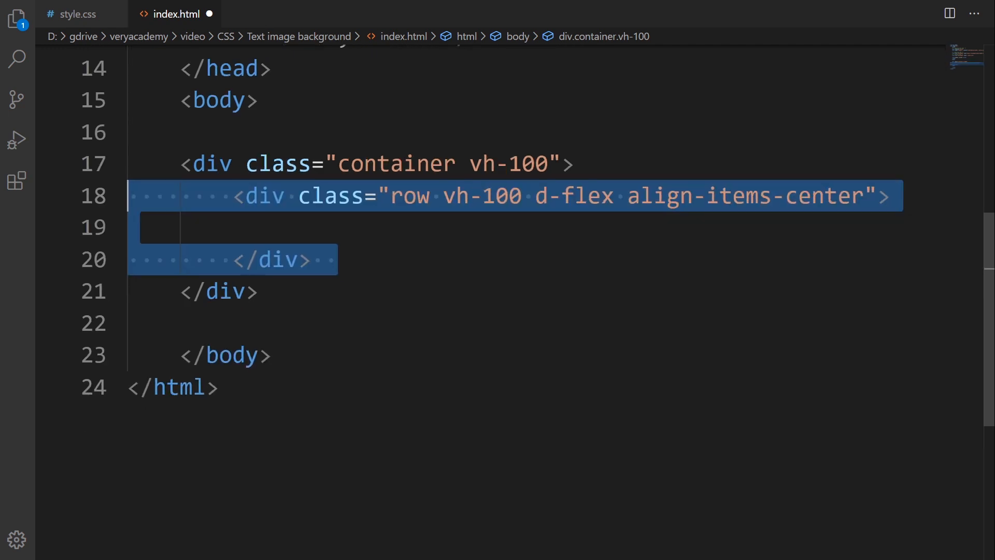
scroll(498, 280, down, 1)
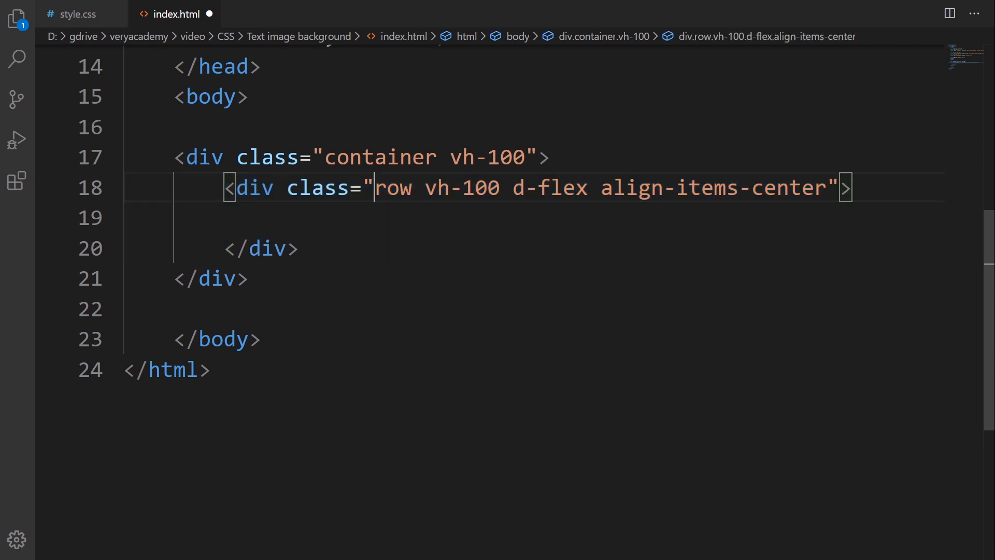
Step: Review the container and row divs, highlighting the d-flex and align-items-center classes
drag(374, 188, 500, 188)
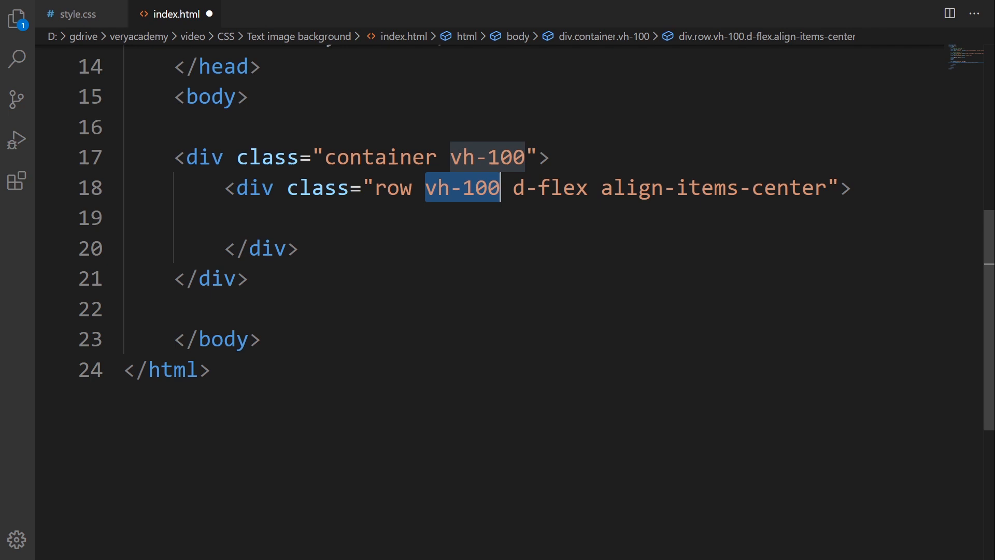
click(212, 157)
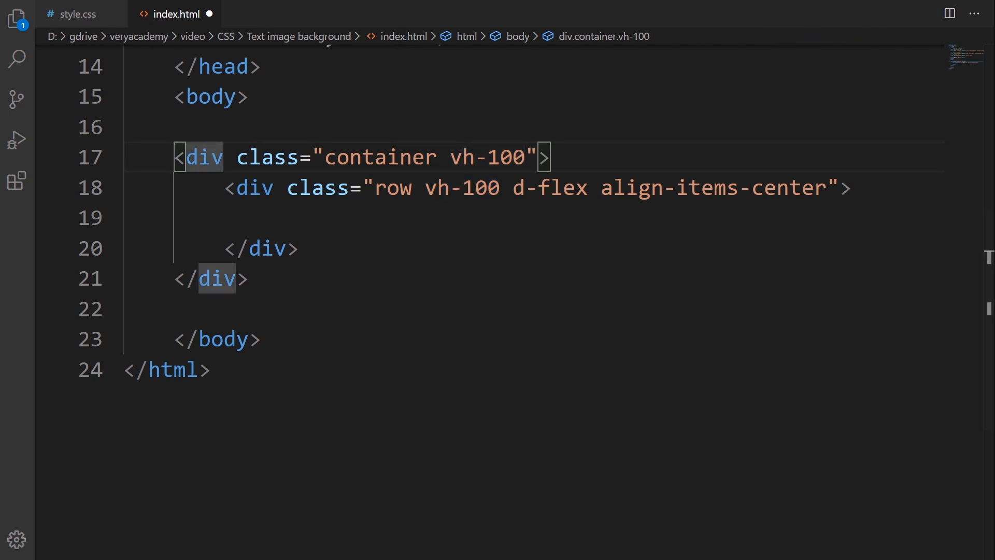
click(261, 188)
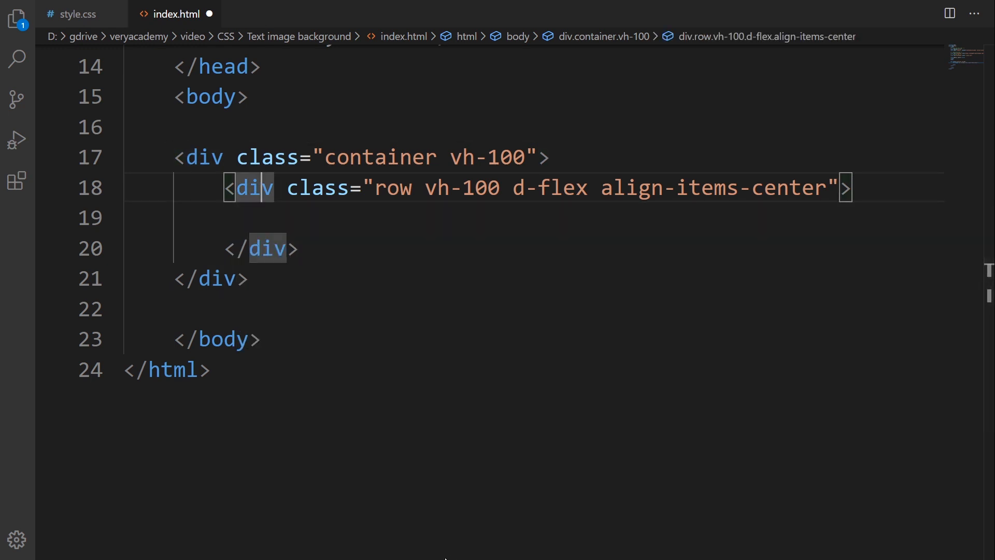
key(Down)
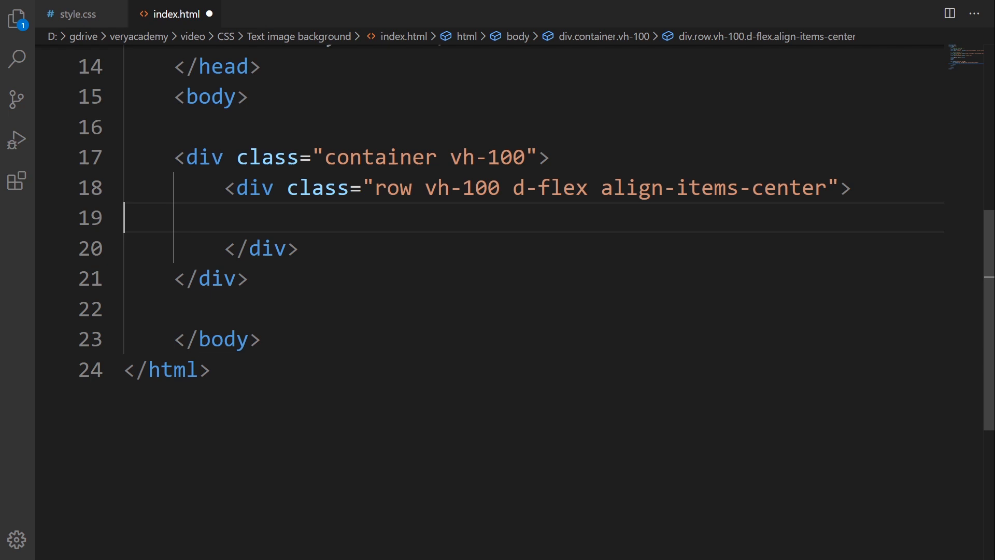
click(512, 187)
drag(512, 187, 589, 187)
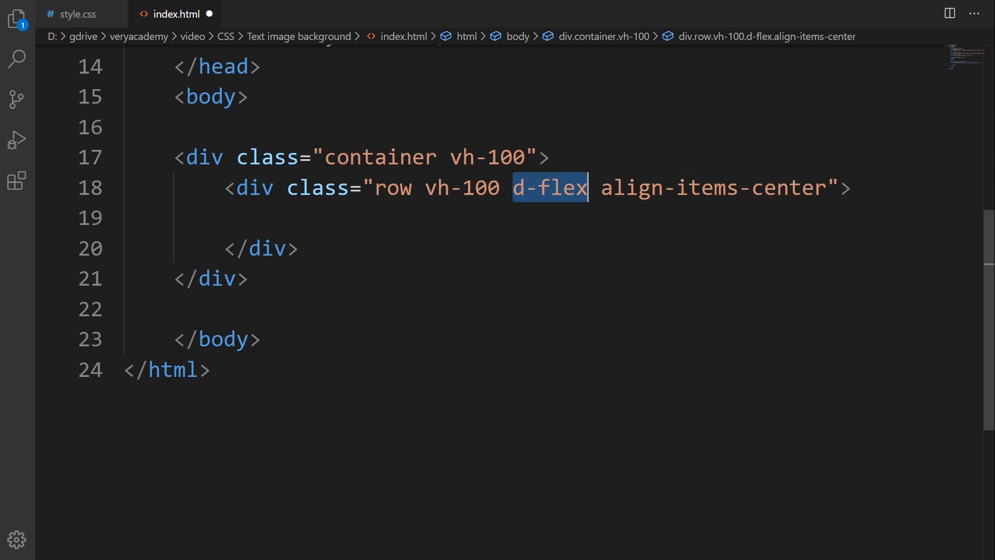
drag(601, 188, 828, 187)
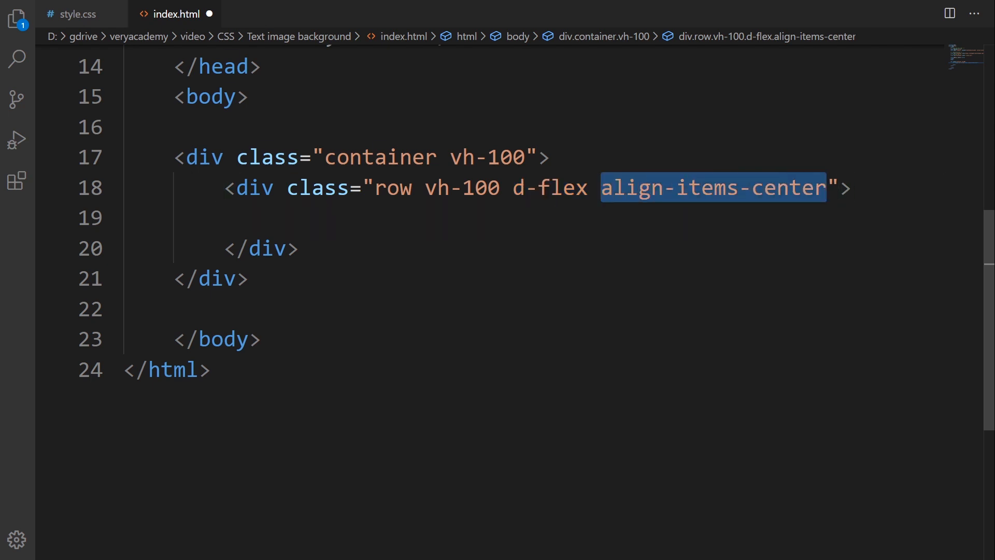
Step: Paste the col text-center div with the veryacademy h1 inside the row
key(End)
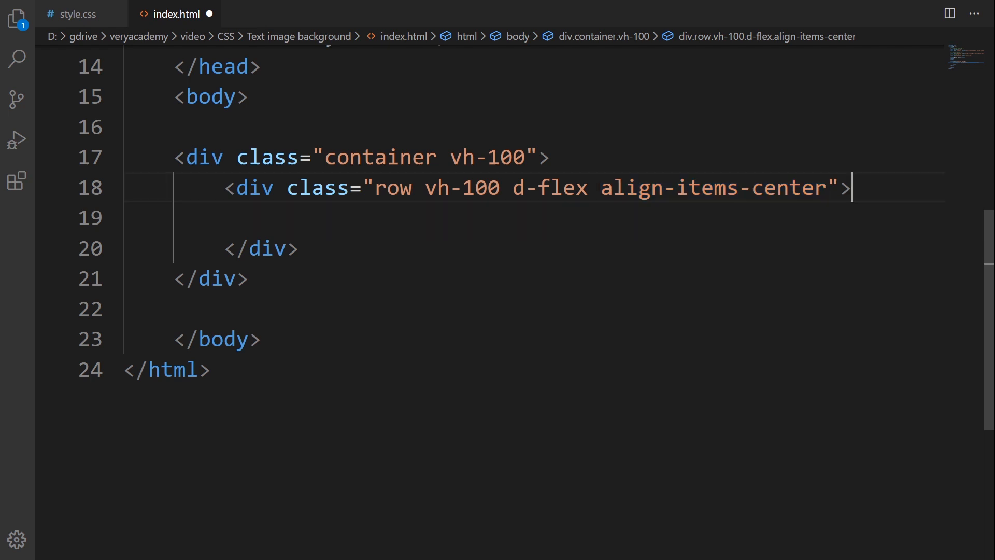
key(ctrl+v)
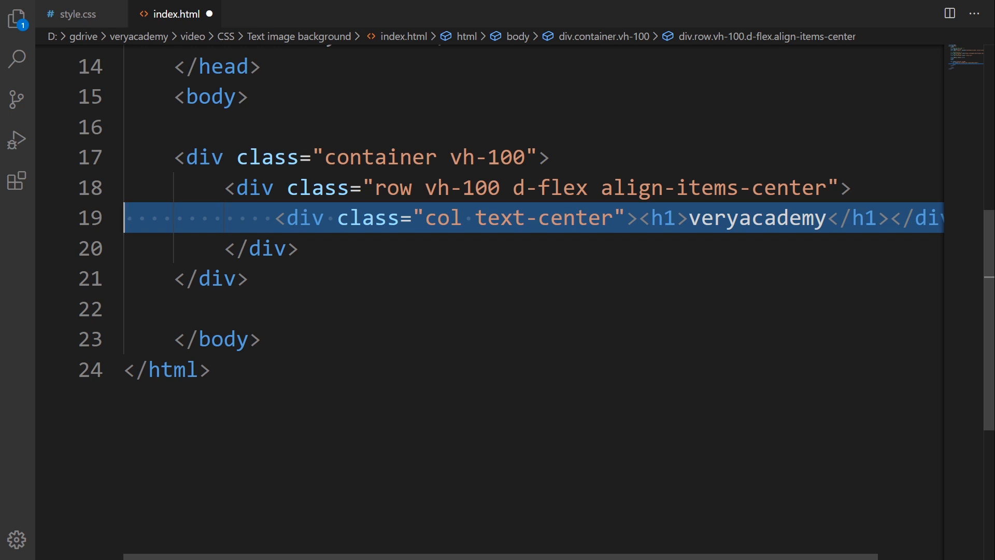
click(311, 218)
drag(475, 217, 890, 218)
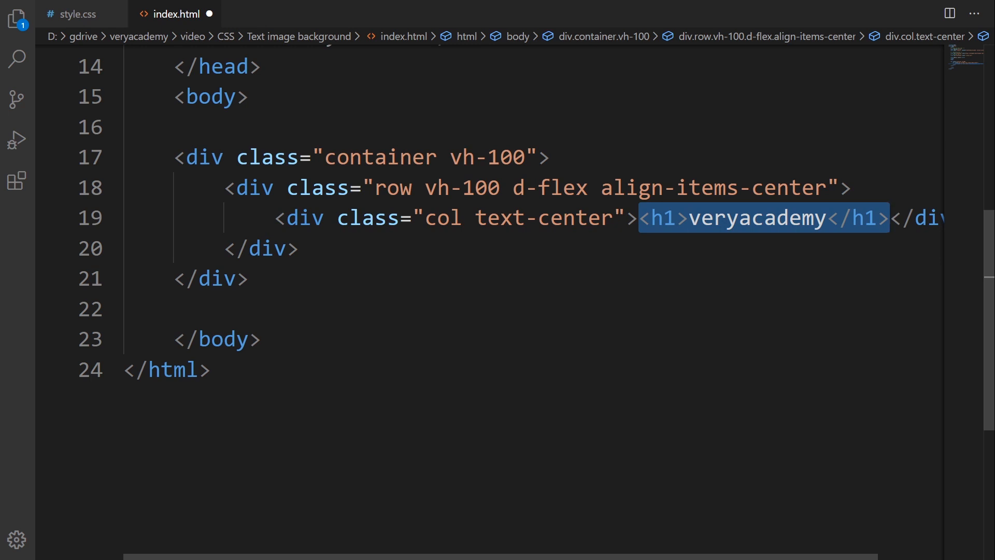
mouse_move(666, 557)
mouse_down()
mouse_move(683, 557)
mouse_move(665, 556)
mouse_up()
scroll(497, 233, down, 2)
scroll(497, 234, down, 1)
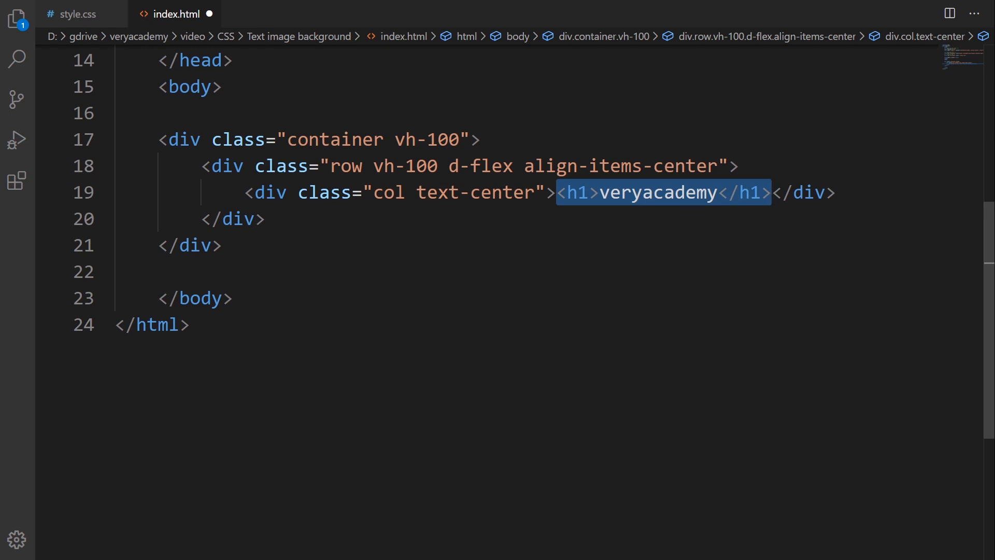
Step: Shrink the editor text so line 19 fits before switching to Google Fonts
key(Escape)
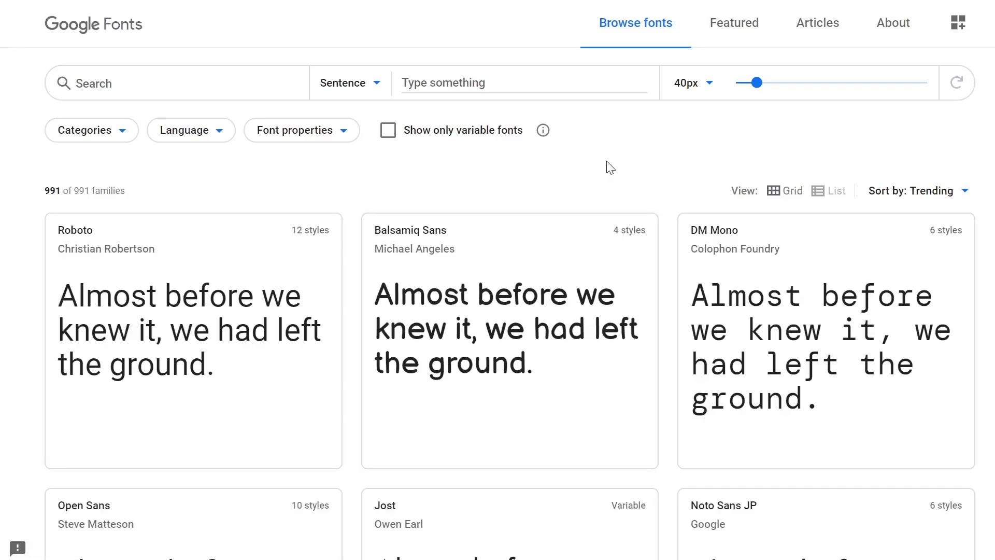
Step: Filter the Google Fonts grid by thickness to show only the heaviest fonts
click(315, 133)
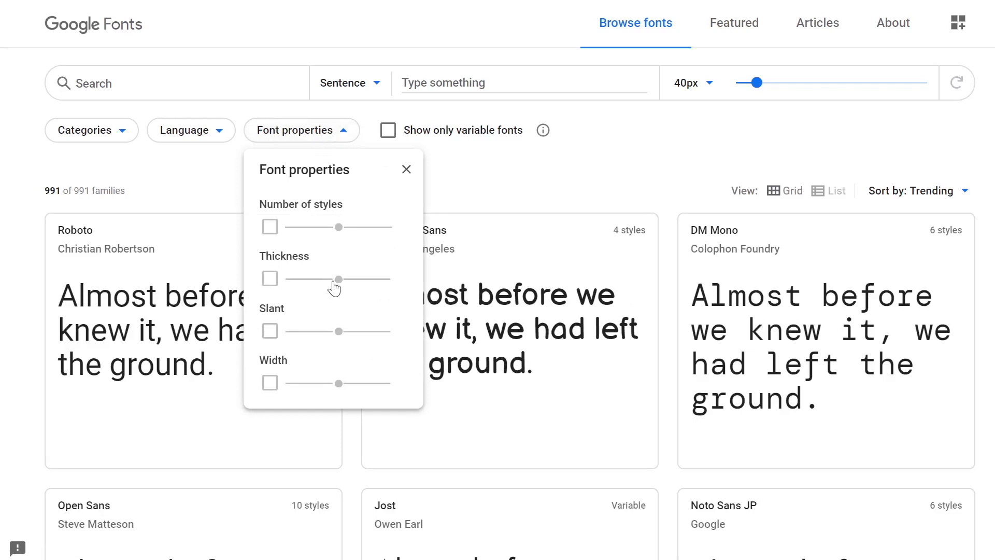
click(279, 288)
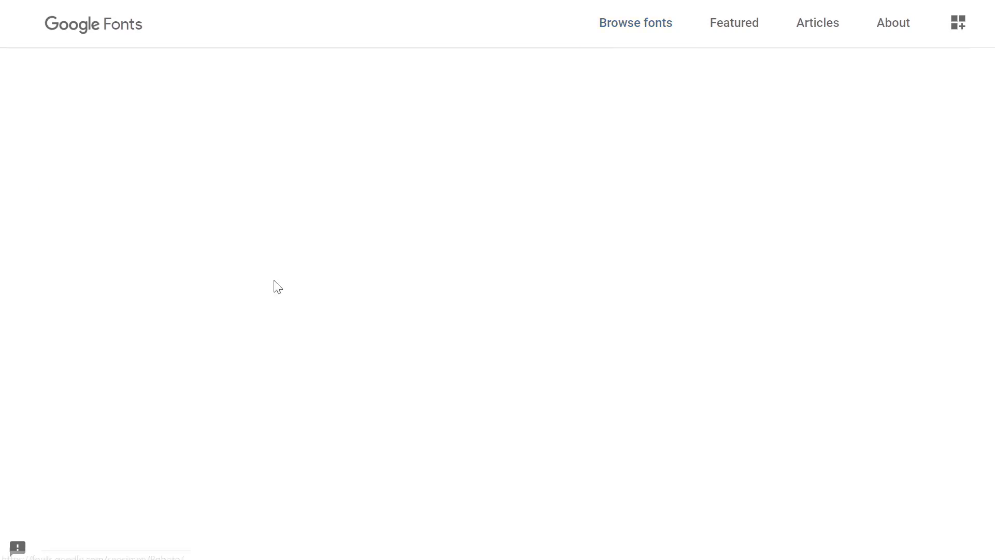
click(94, 24)
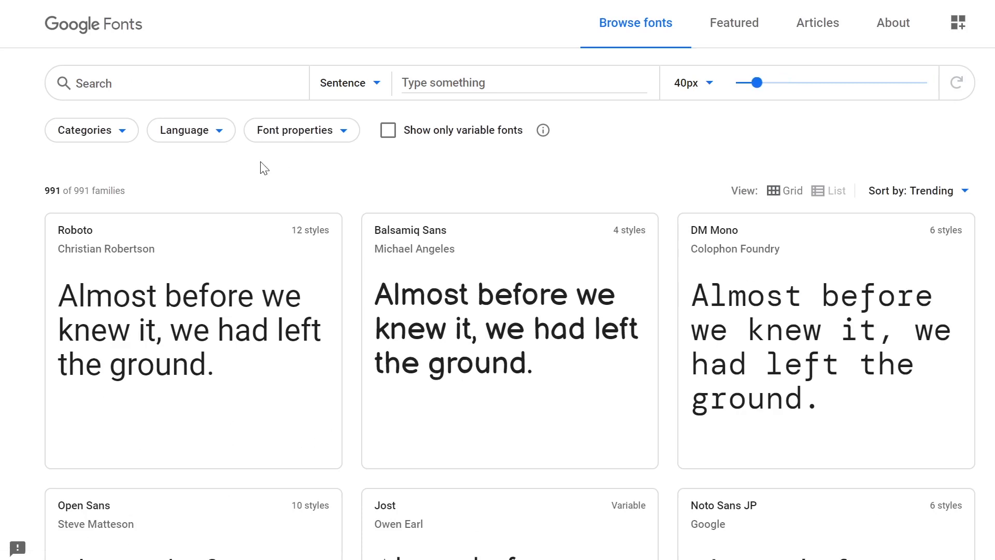
click(314, 130)
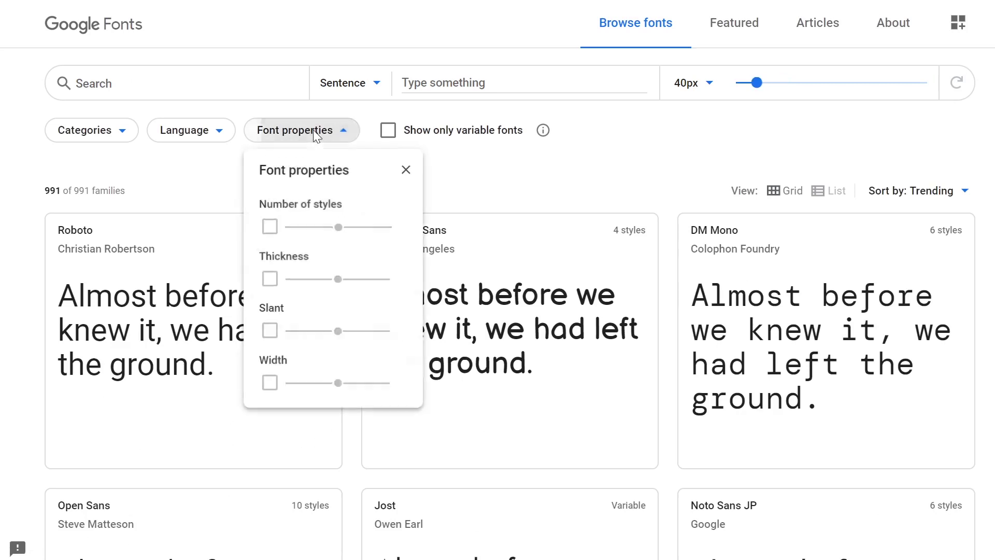
click(270, 278)
drag(340, 278, 363, 278)
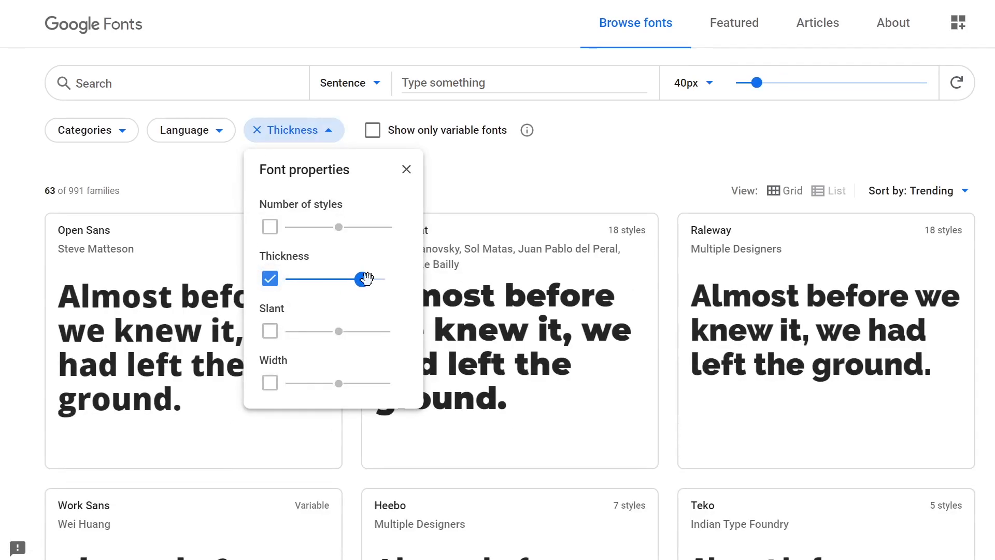
click(555, 199)
scroll(536, 241, down, 2)
scroll(536, 242, down, 2)
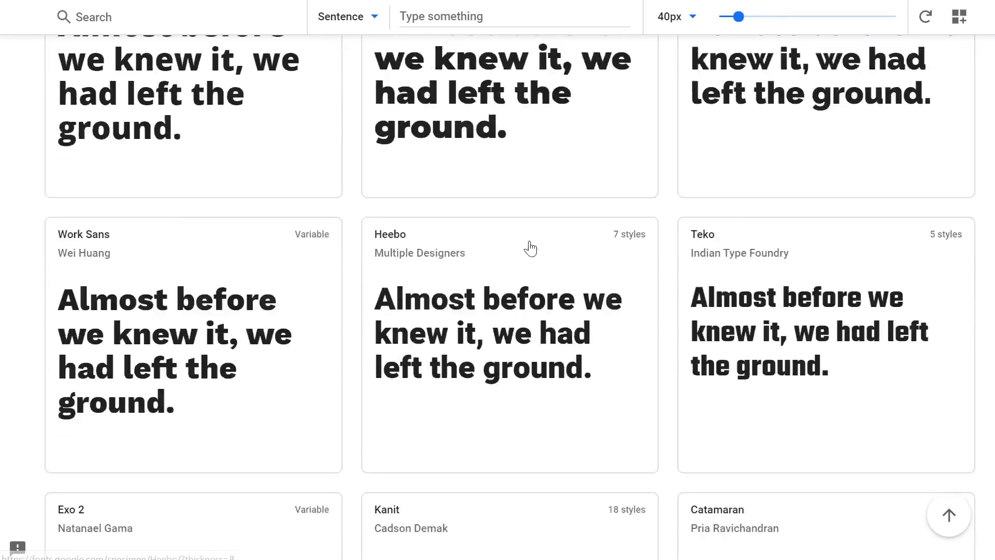
scroll(531, 248, down, 3)
scroll(530, 249, down, 3)
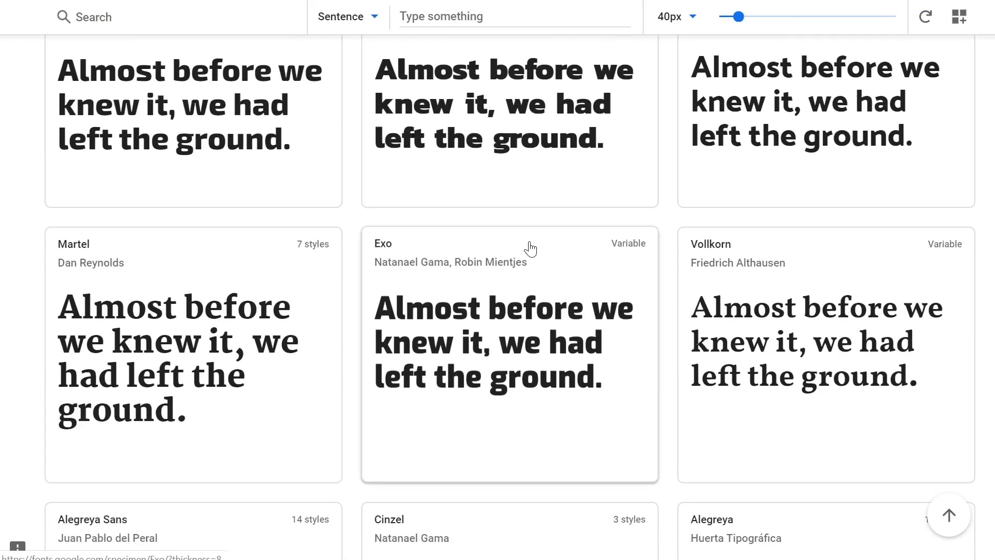
scroll(530, 247, up, 3)
scroll(529, 253, up, 3)
scroll(526, 262, up, 2)
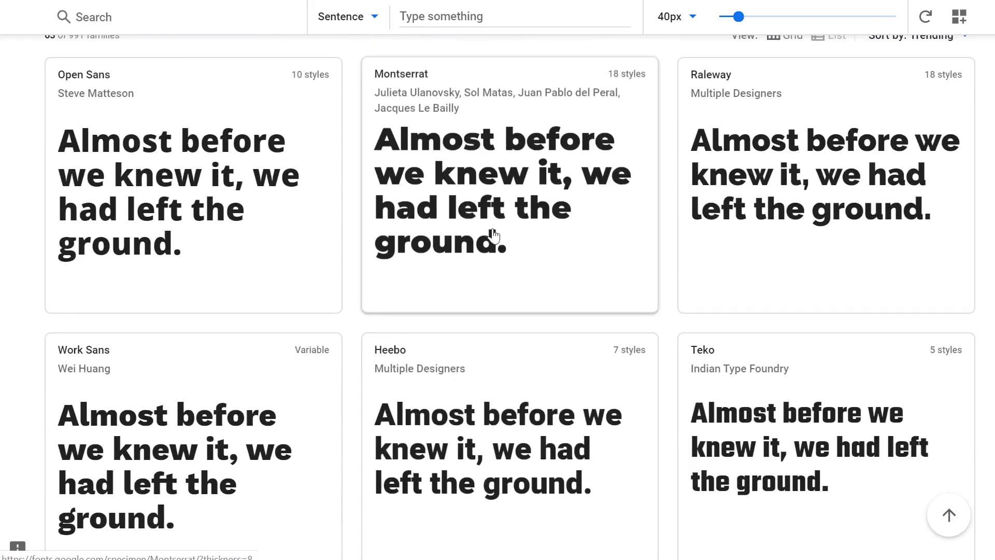
click(519, 208)
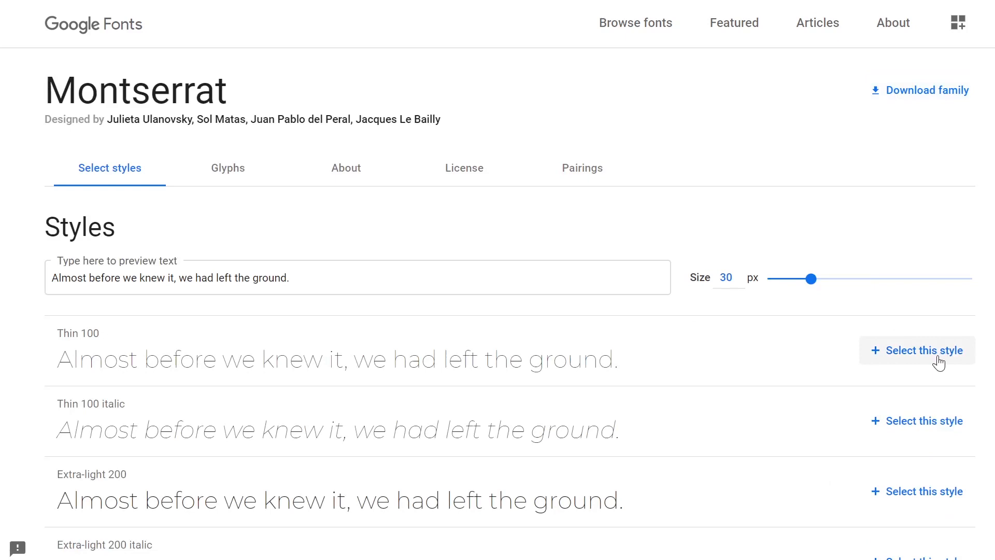
scroll(932, 362, down, 2)
scroll(916, 369, down, 3)
scroll(916, 369, down, 4)
scroll(916, 369, down, 2)
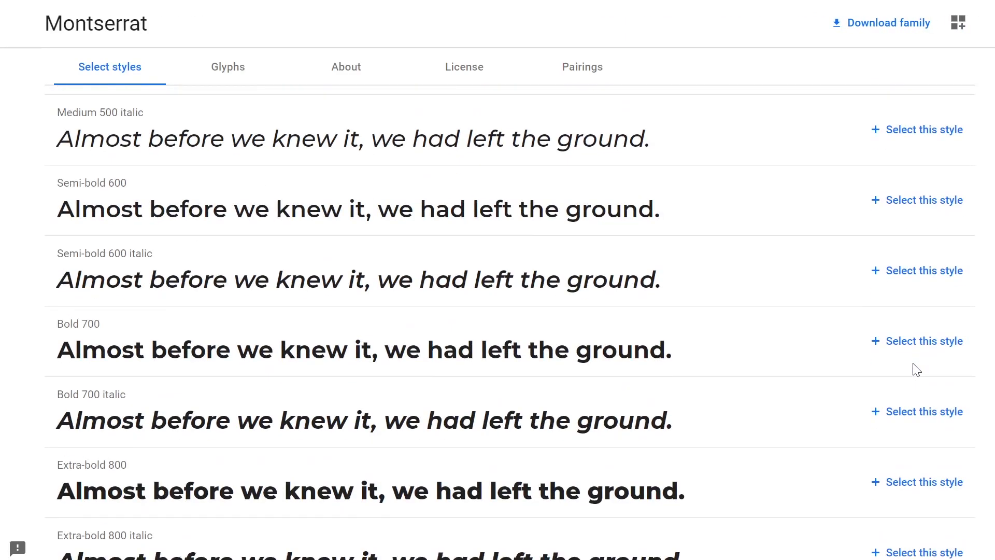
scroll(916, 370, down, 3)
scroll(915, 369, down, 2)
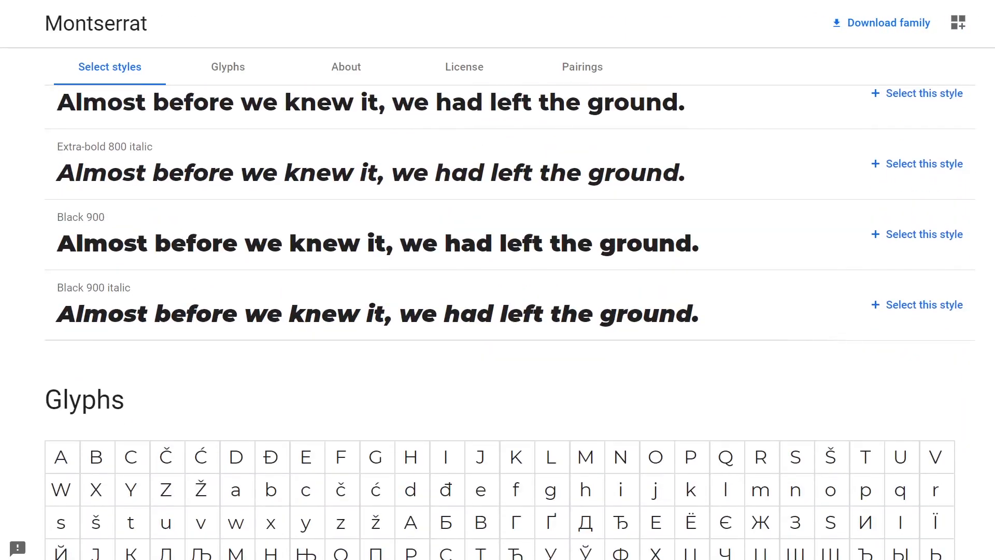
click(933, 235)
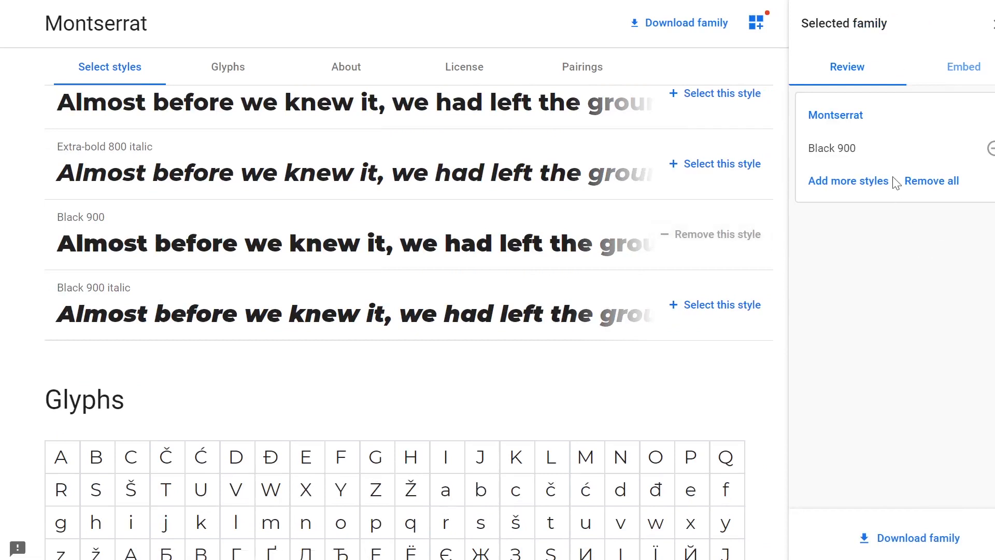
click(958, 70)
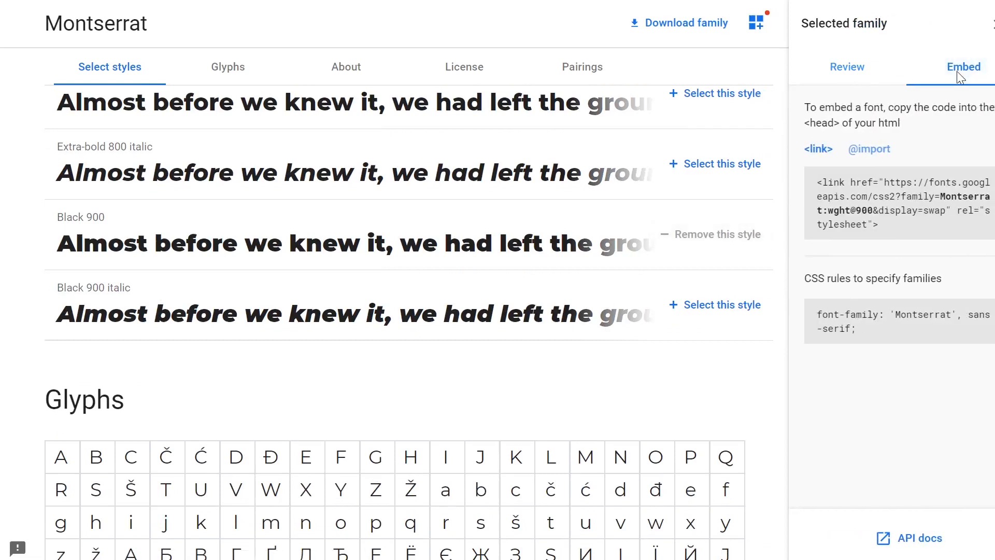
click(874, 151)
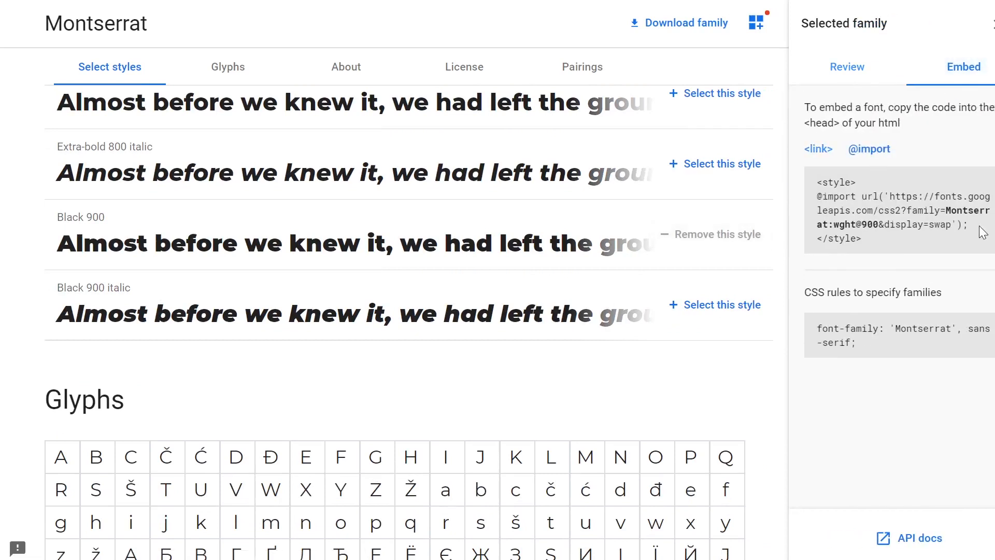
mouse_move(972, 225)
mouse_down()
mouse_move(855, 212)
mouse_move(816, 197)
mouse_up()
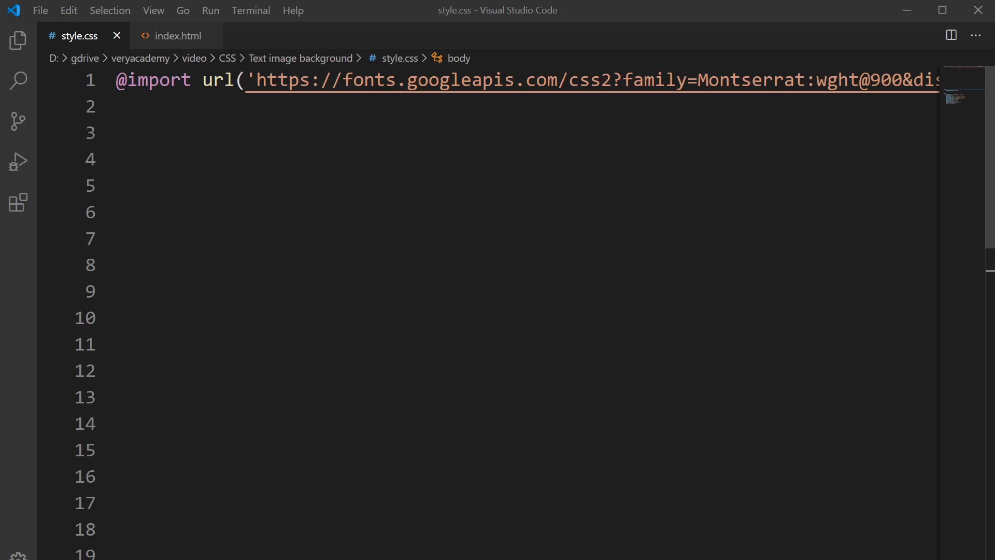
scroll(498, 311, up, 1)
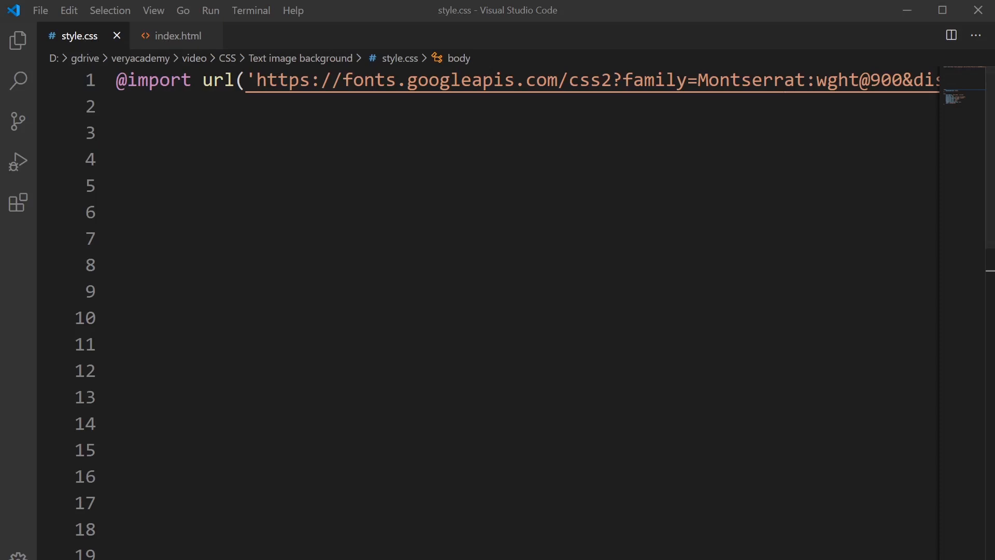
scroll(498, 311, up, 3)
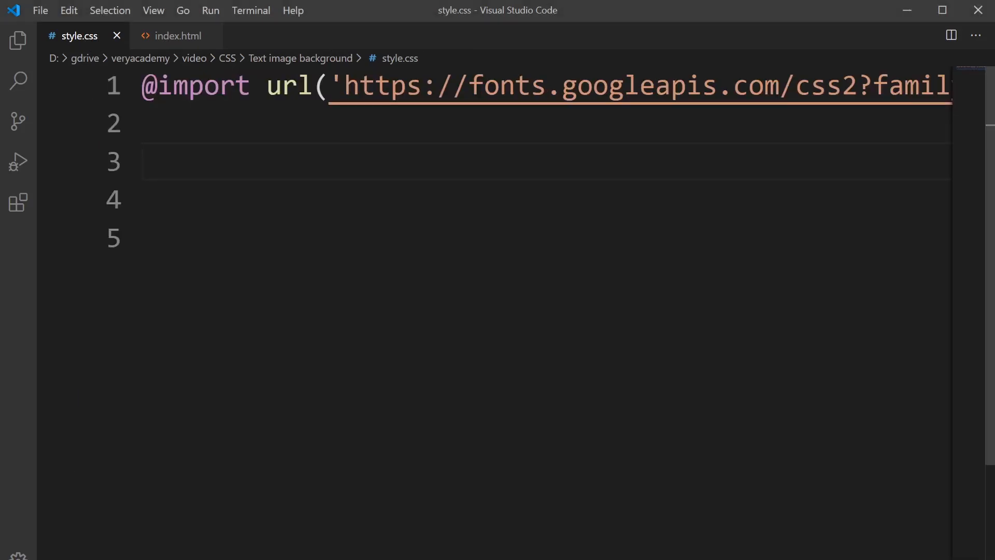
Step: Add a body rule with background-color black, followed by an empty h1 rule
key(ctrl+z)
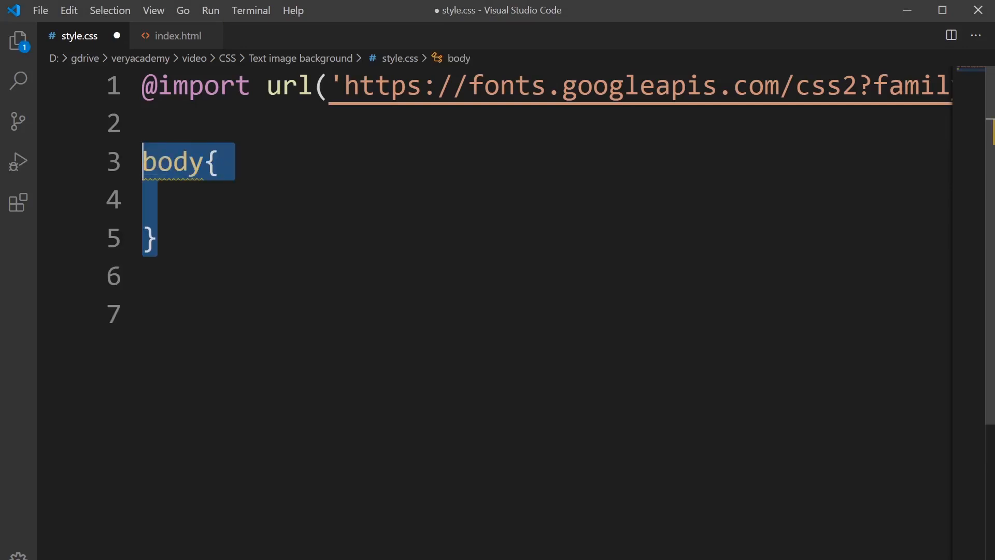
key(ctrl+z)
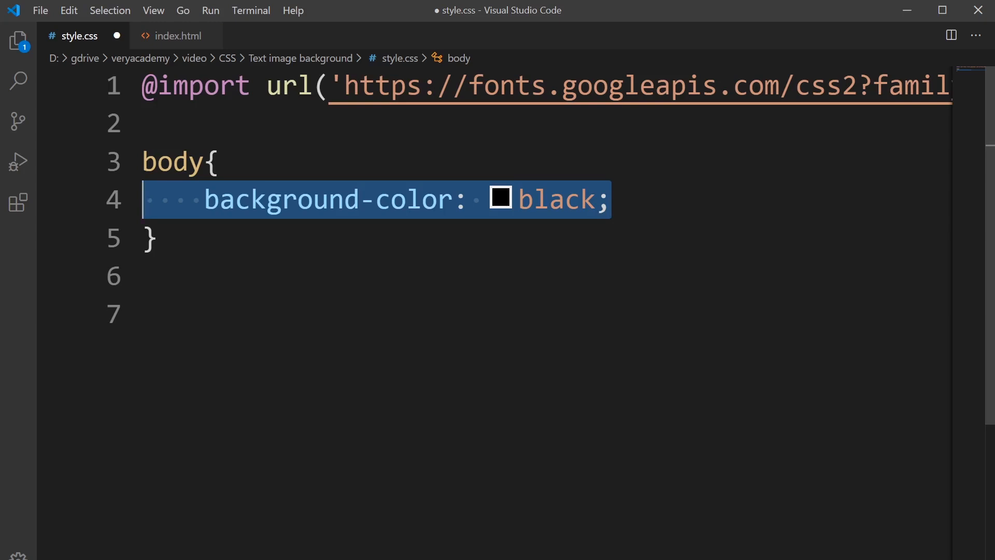
key(ctrl+z)
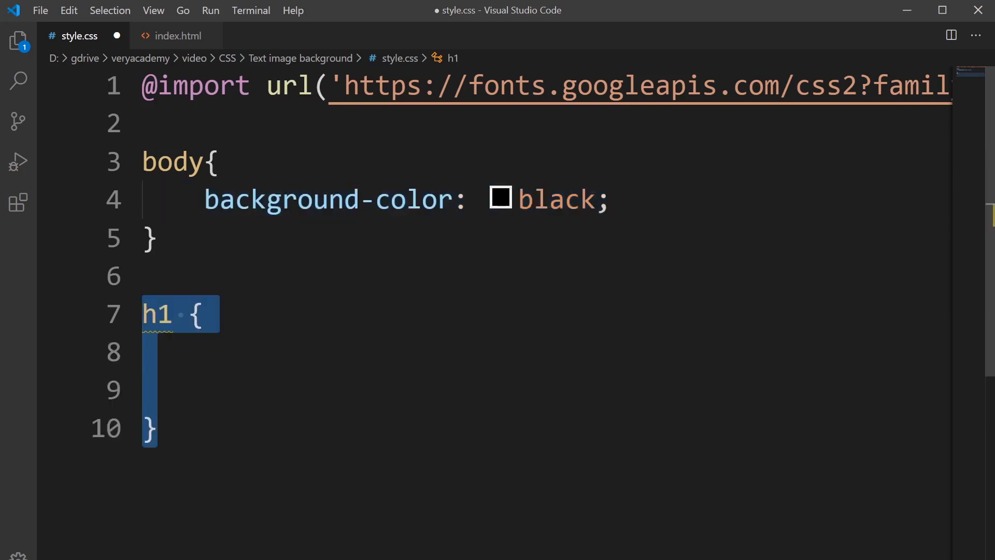
Step: Check the veryacademy h1 line in index.html and return to style.css for the font-family rule
click(167, 36)
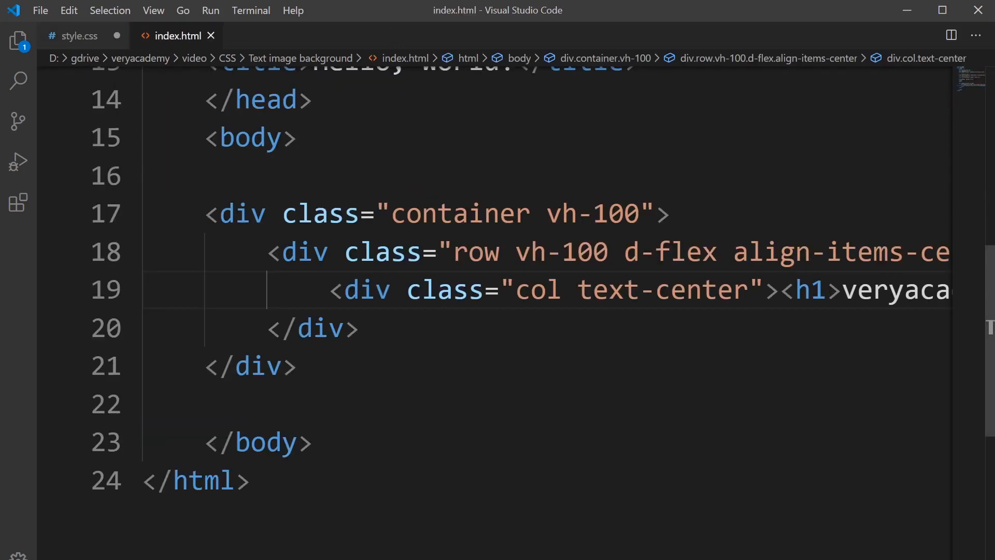
key(End)
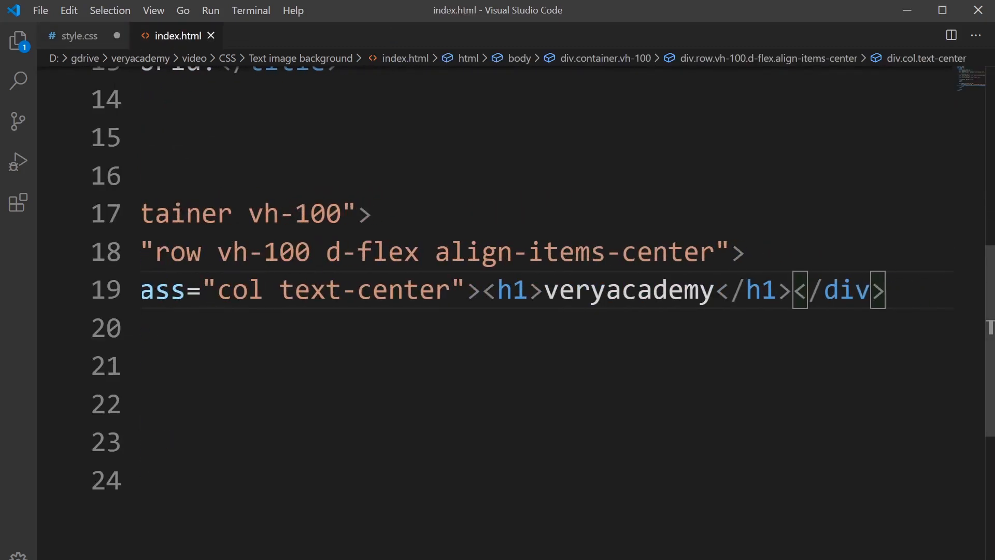
click(81, 36)
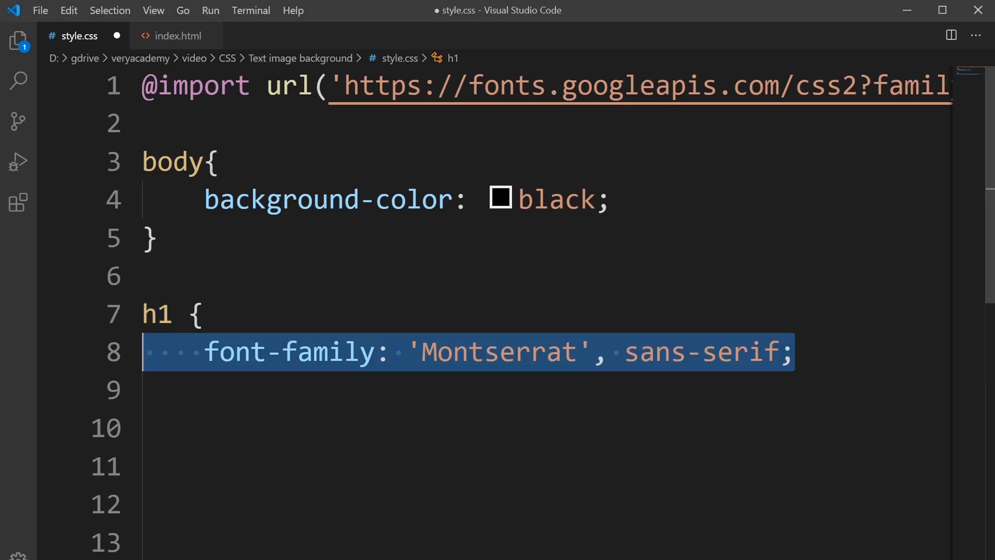
click(148, 117)
click(117, 84)
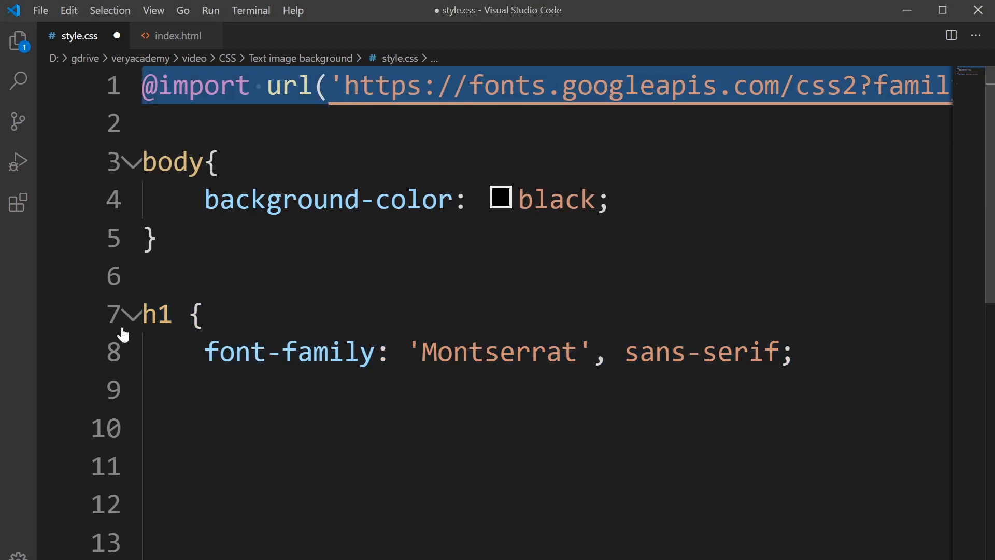
click(118, 352)
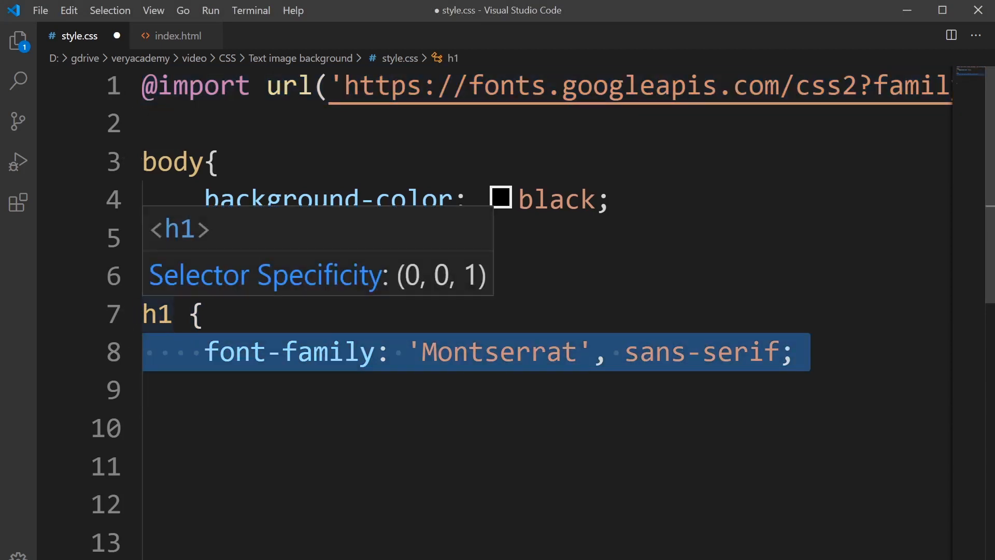
text(font-size: 8vw;)
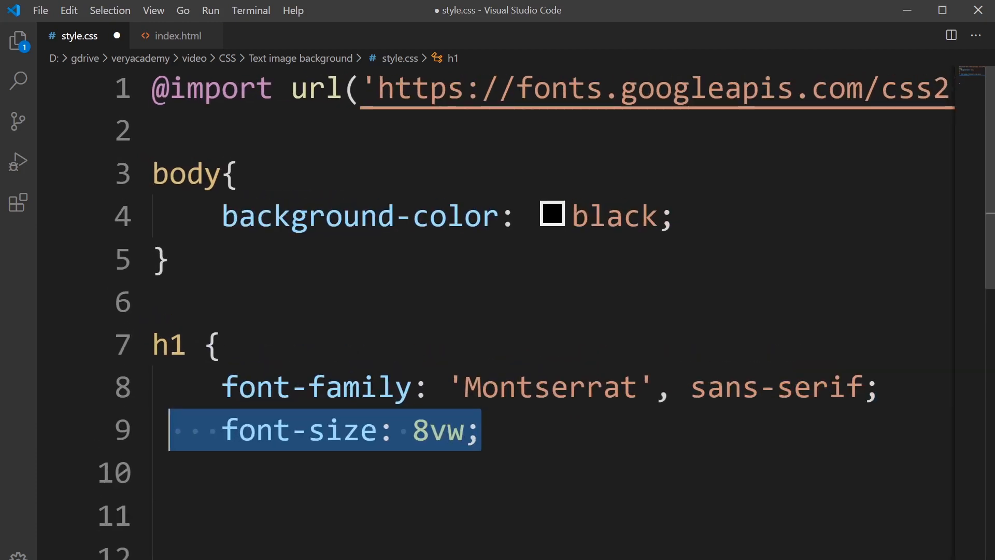
click(429, 257)
drag(429, 256, 464, 257)
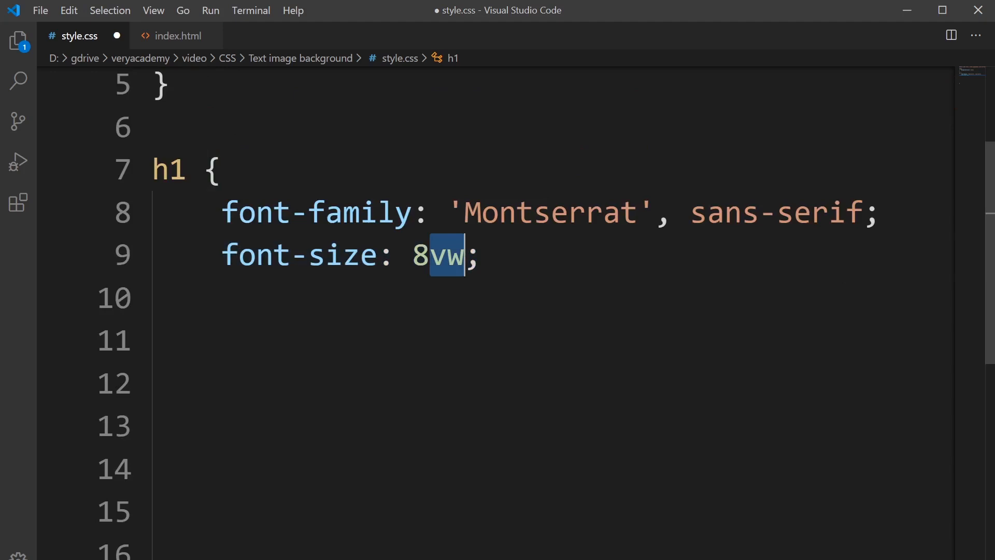
double_click(440, 256)
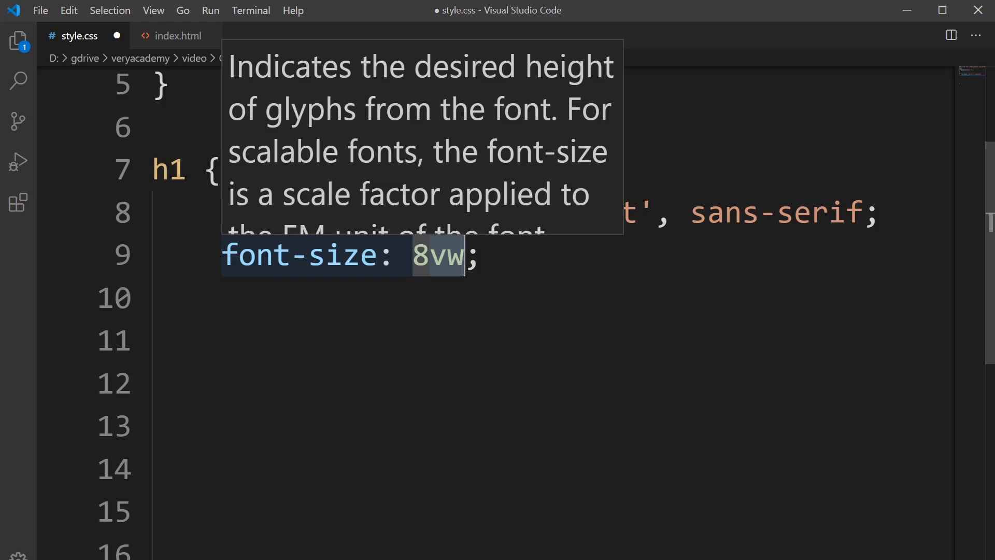
Step: Add background url('./bg.jpg') no-repeat and background-position center center to the h1
key(End)
key(ctrl+z)
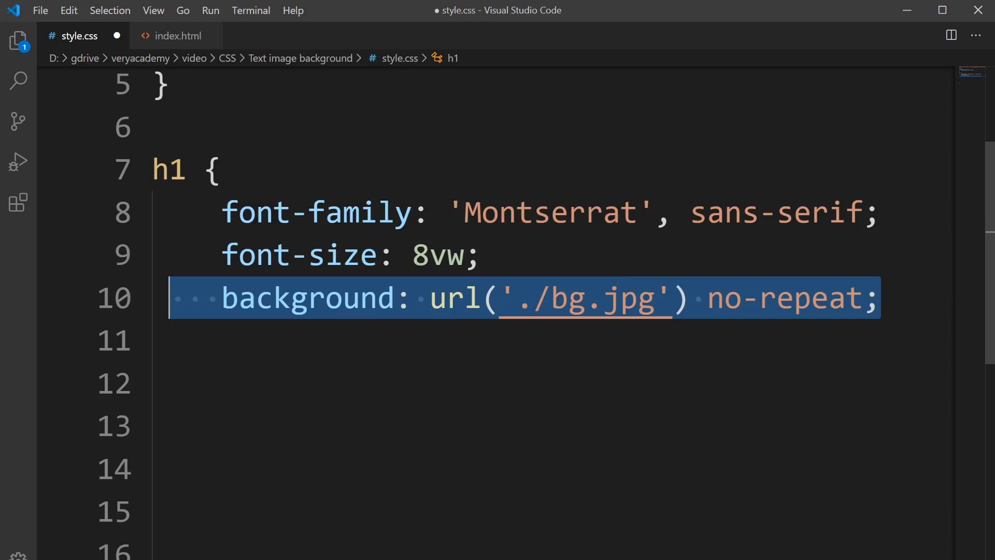
click(829, 298)
drag(706, 298, 863, 297)
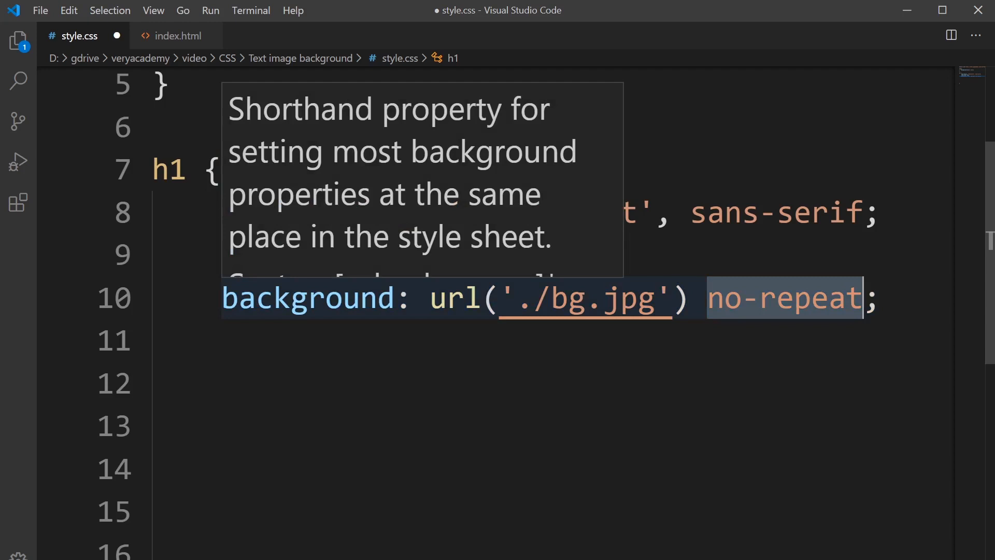
key(End)
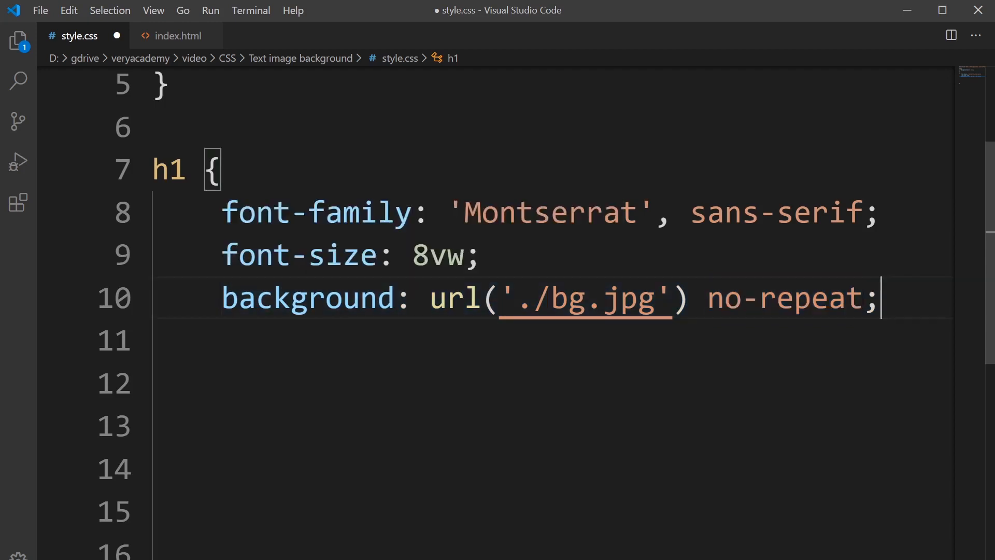
key(ctrl+z)
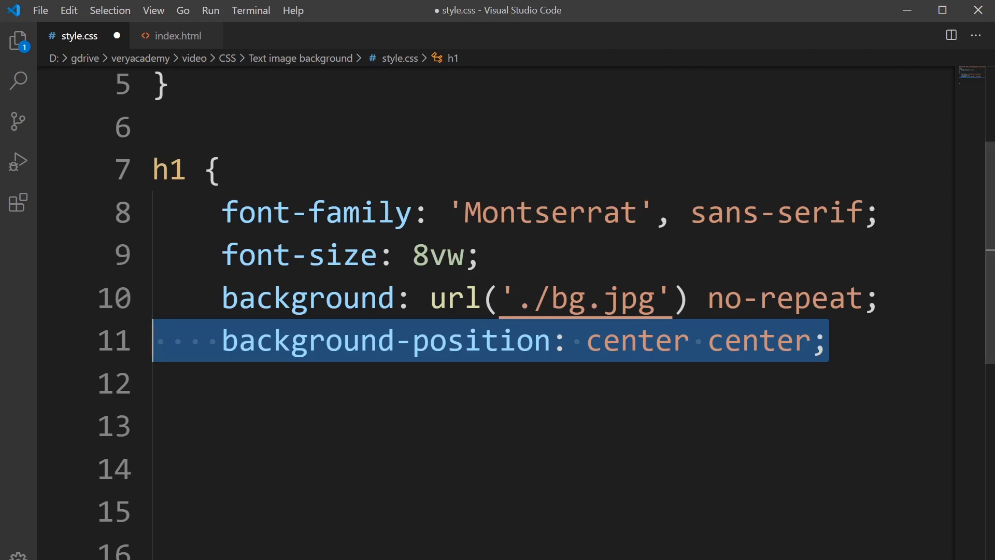
Step: Add background-color #464646 to the h1 and highlight the background image and colour declarations
key(alt+Tab)
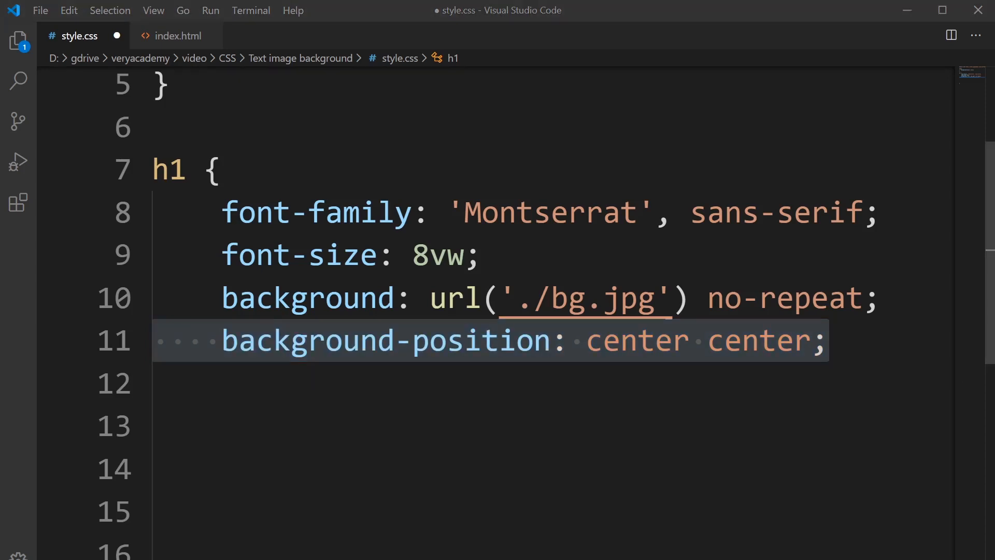
key(alt+Tab)
text(background-color: #464646;)
scroll(498, 312, down, 3)
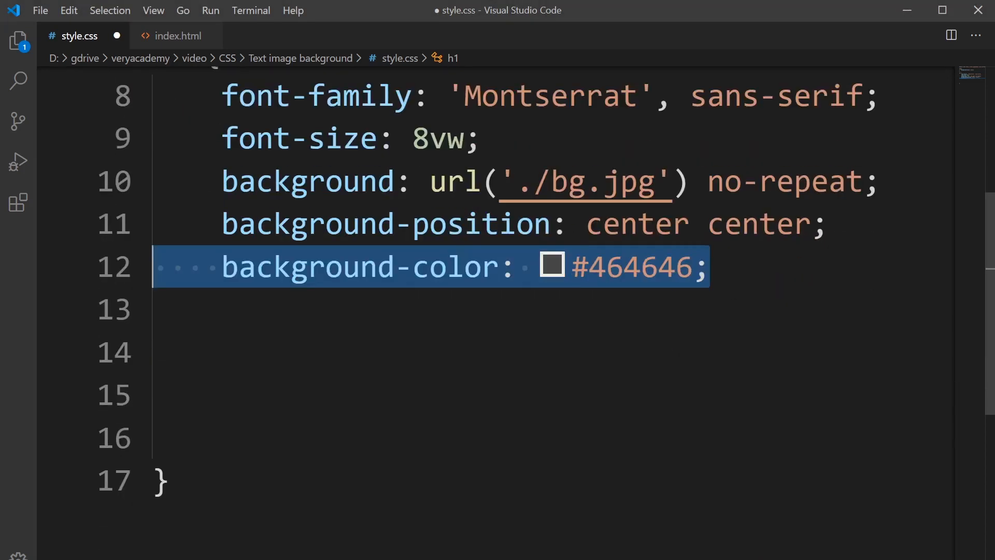
scroll(350, 267, up, 1)
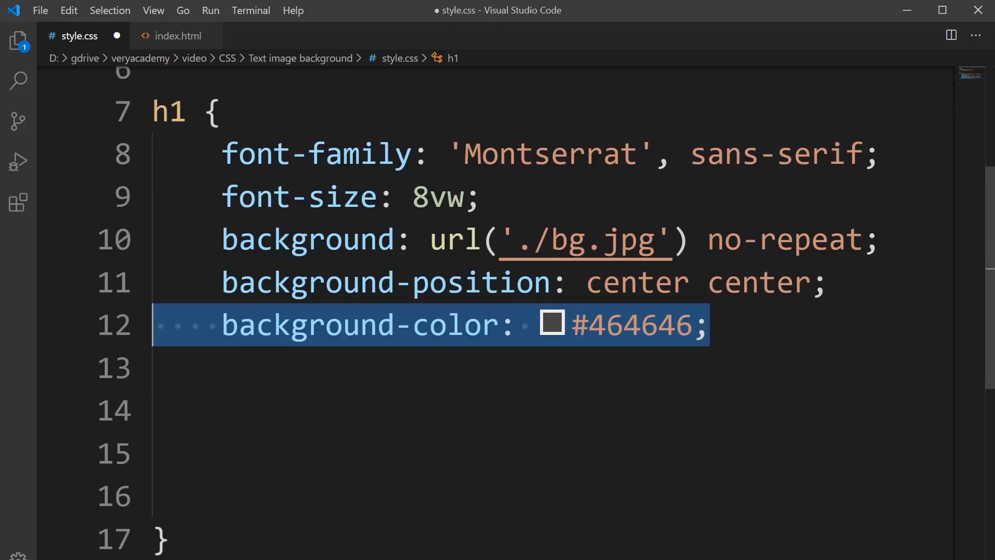
drag(881, 240, 222, 239)
drag(710, 325, 222, 325)
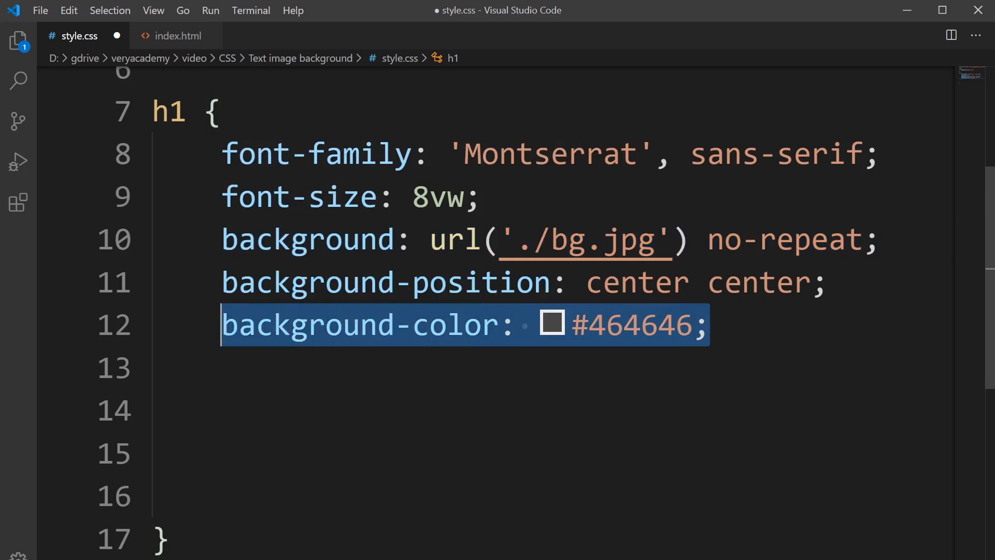
key(Right)
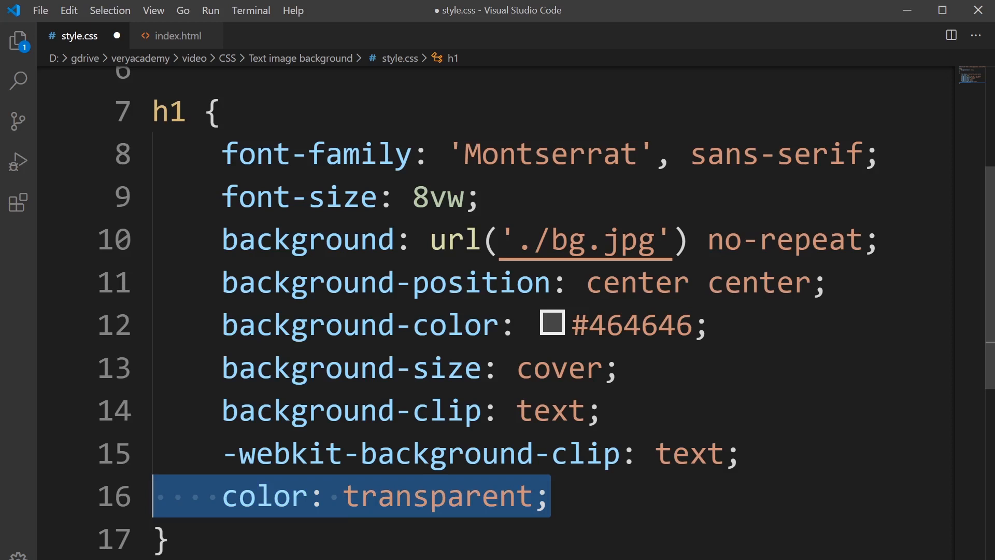
scroll(497, 311, down, 1)
scroll(498, 311, down, 1)
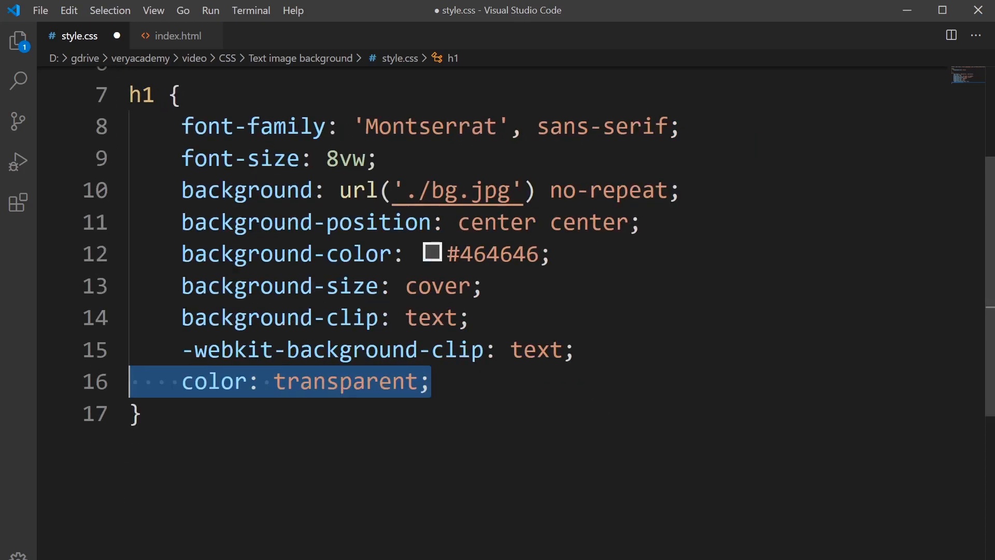
scroll(497, 312, down, 1)
scroll(498, 311, down, 1)
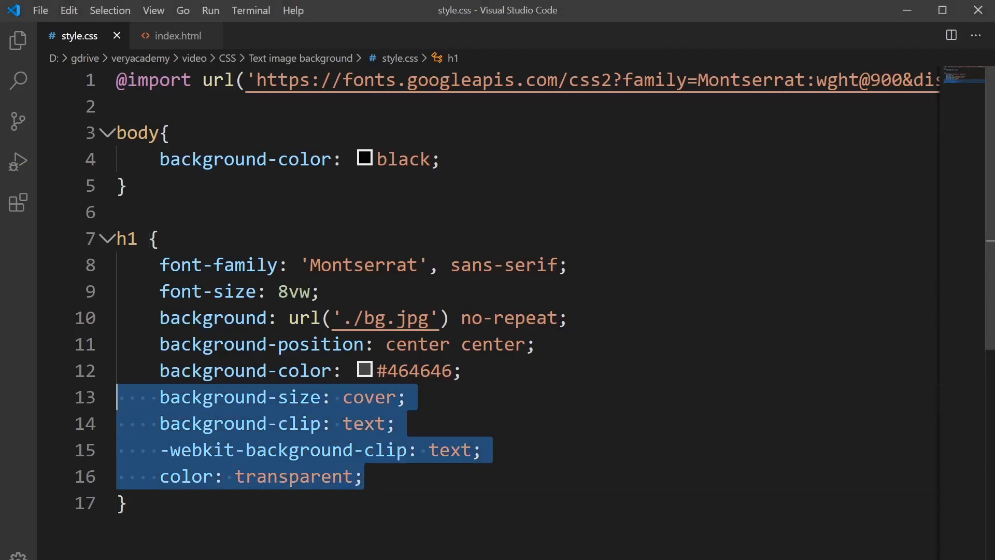
Step: Delete the background-clip, -webkit-background-clip and color: transparent lines and save the stylesheet
key(shift+Down)
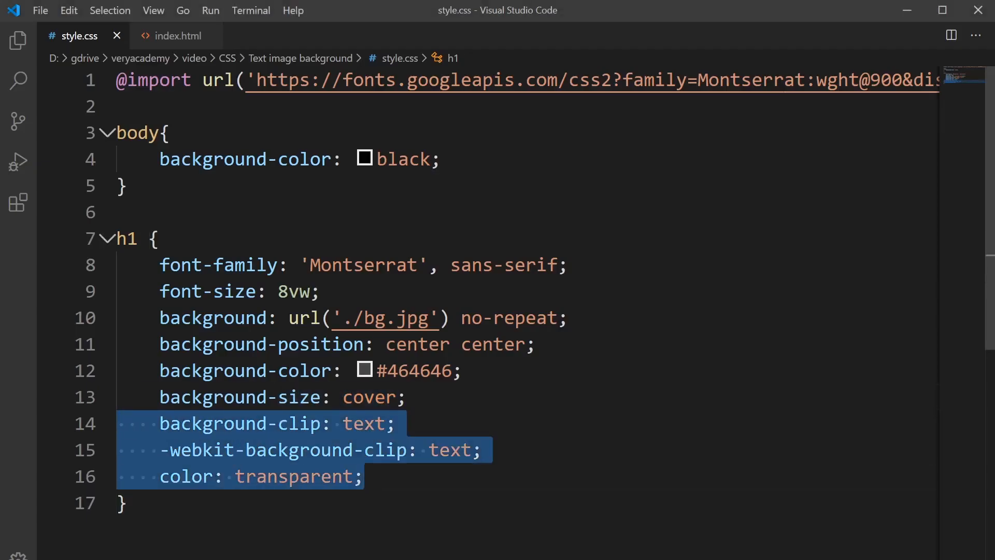
key(Delete)
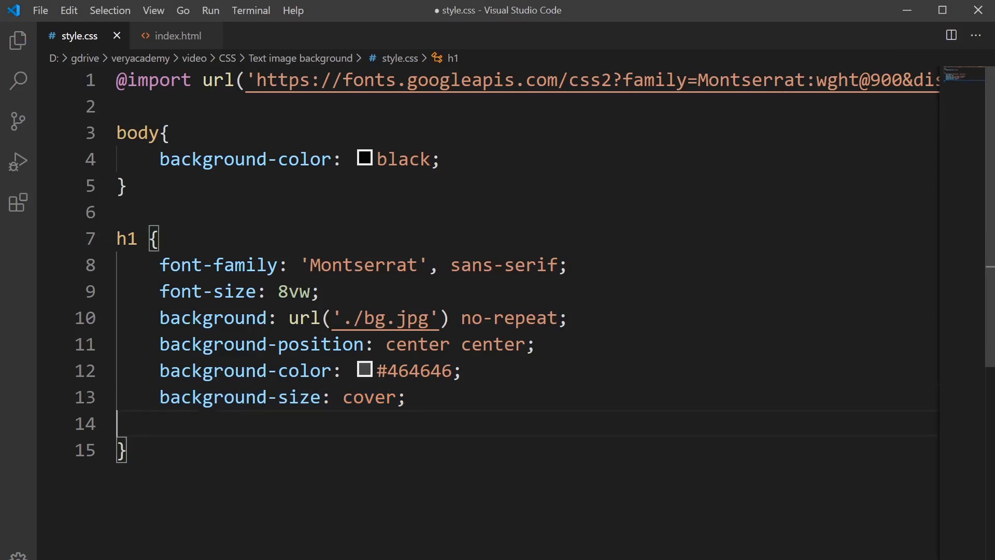
key(ctrl+s)
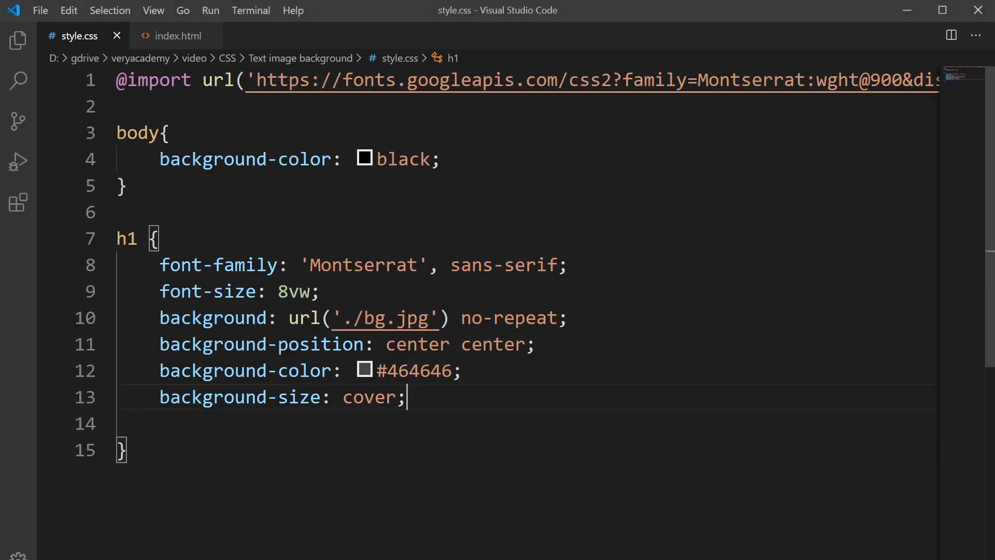
text(background-position-)
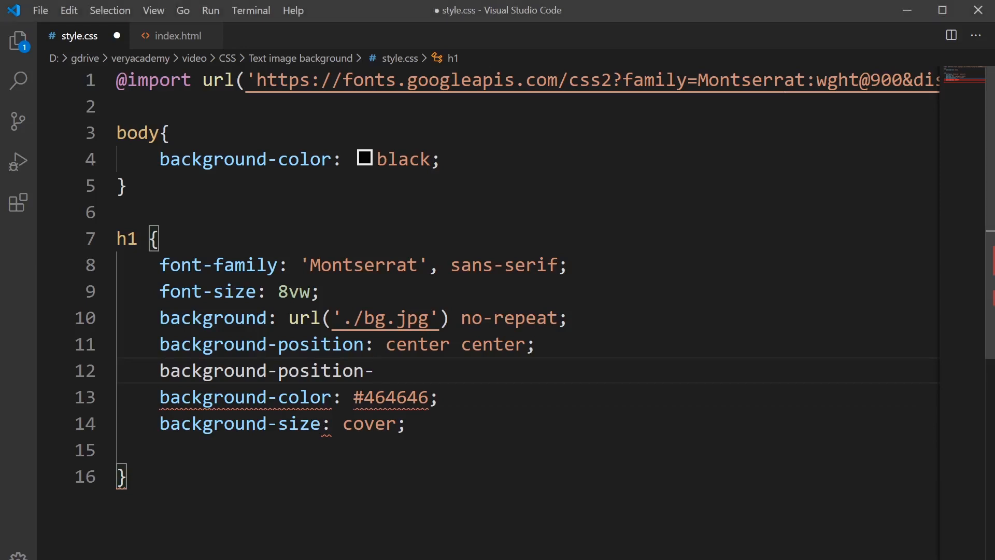
text(y)
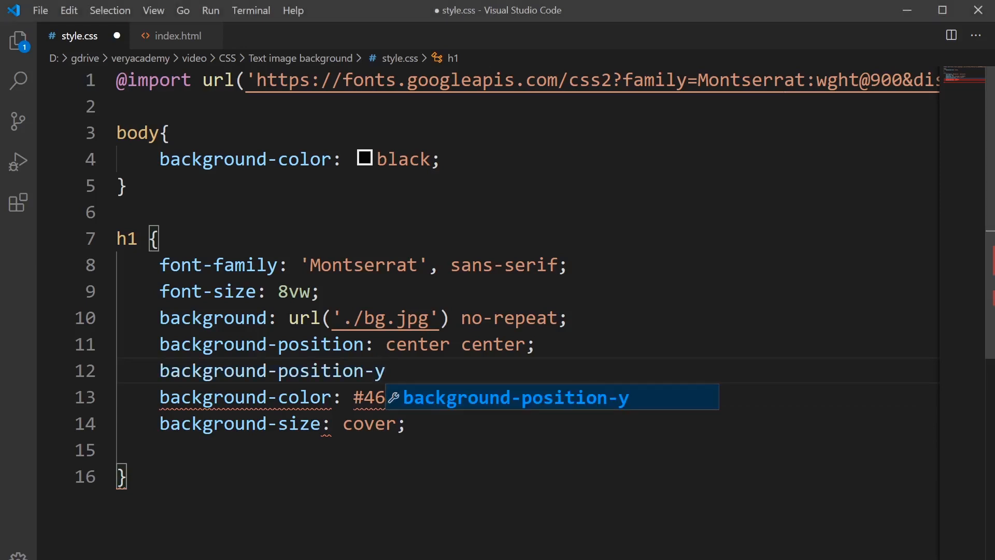
text(L100)
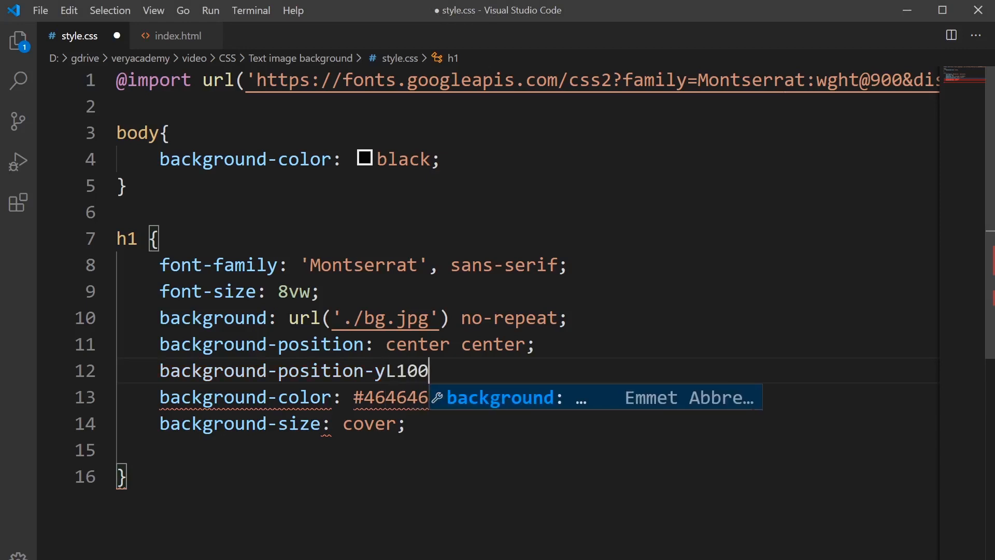
Step: Replace the centred background-position with a background-position-y offset declaration moved up to line 11
key(BackSpace)
key(BackSpace)
key(BackSpace)
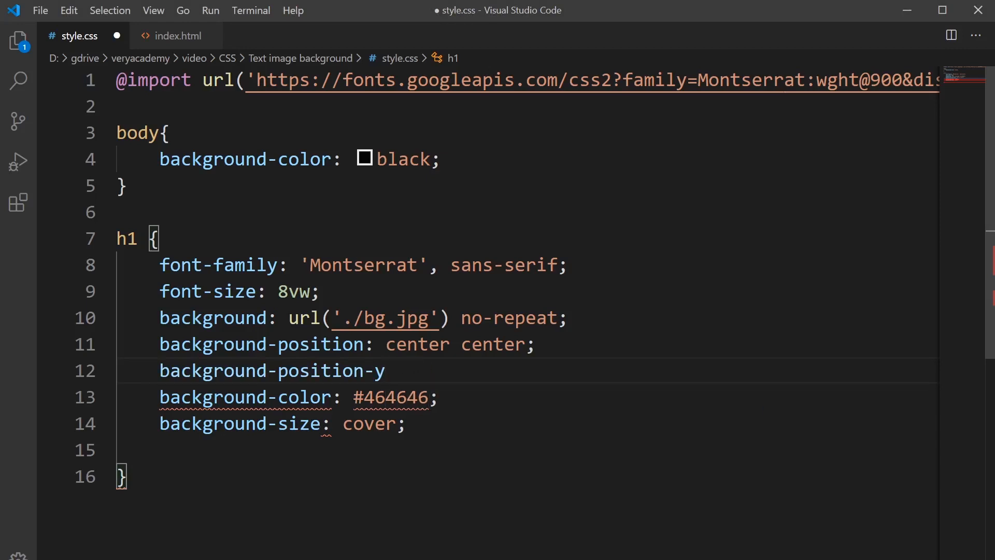
text(: 100)
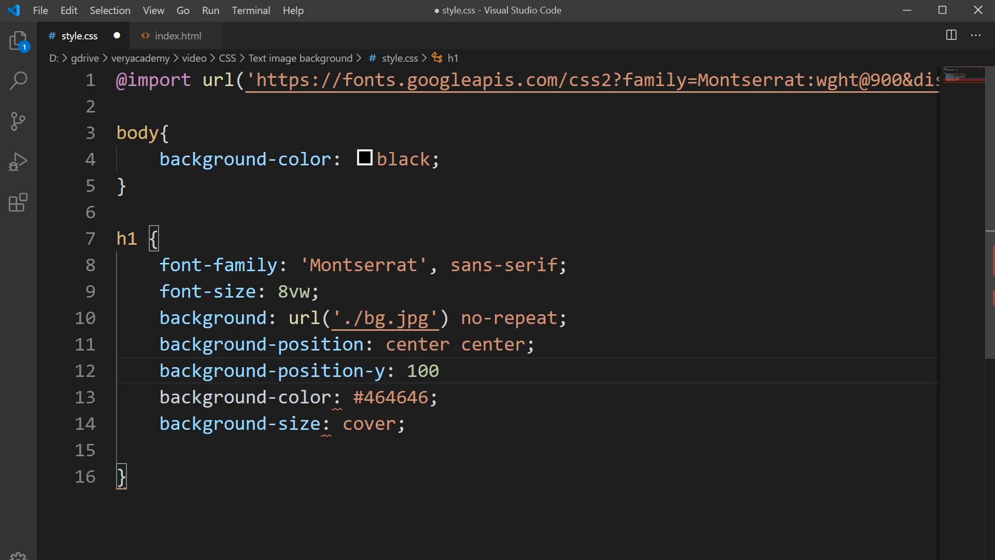
text(px;)
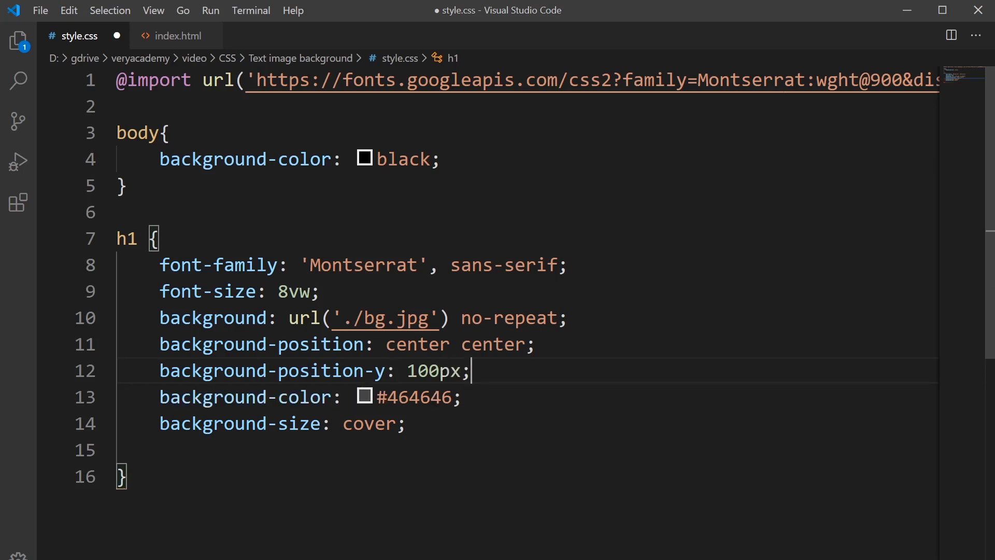
drag(534, 345, 159, 344)
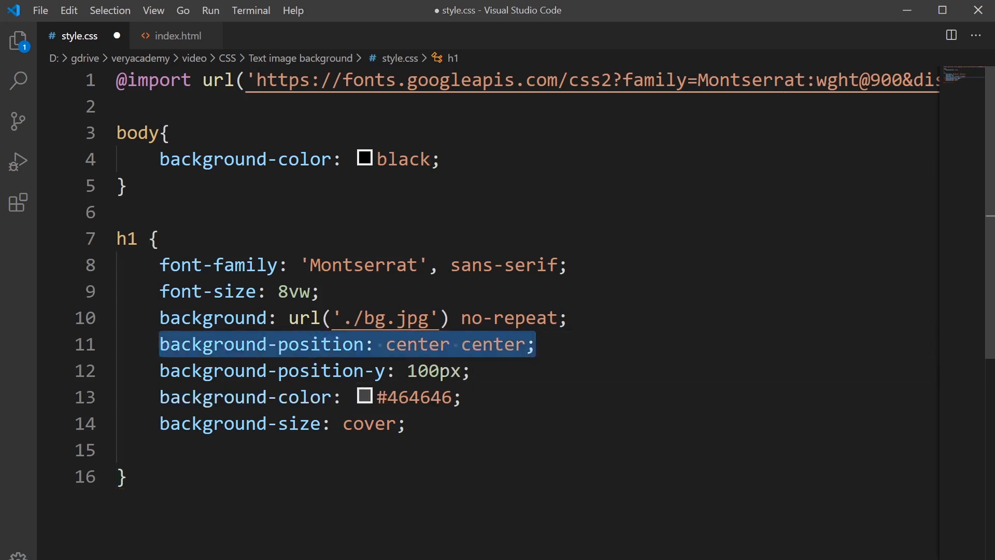
key(BackSpace)
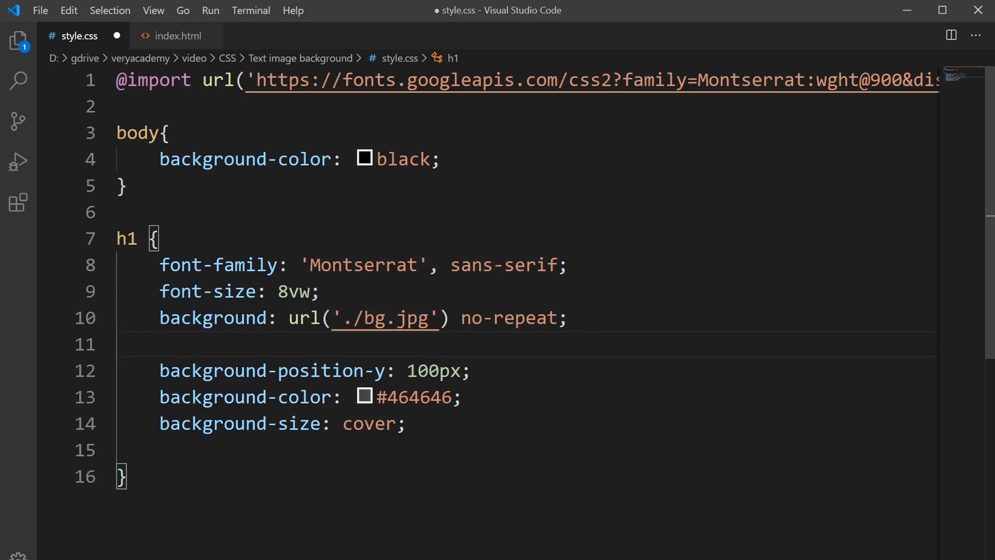
mouse_move(160, 370)
mouse_down()
mouse_move(460, 397)
mouse_move(471, 371)
mouse_up()
key(ctrl+c)
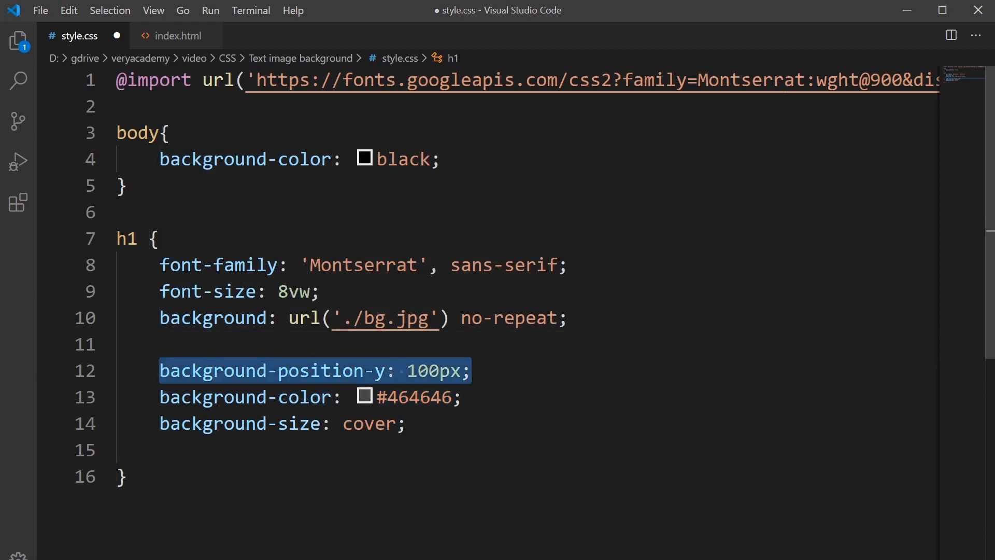
key(Up)
key(ctrl+v)
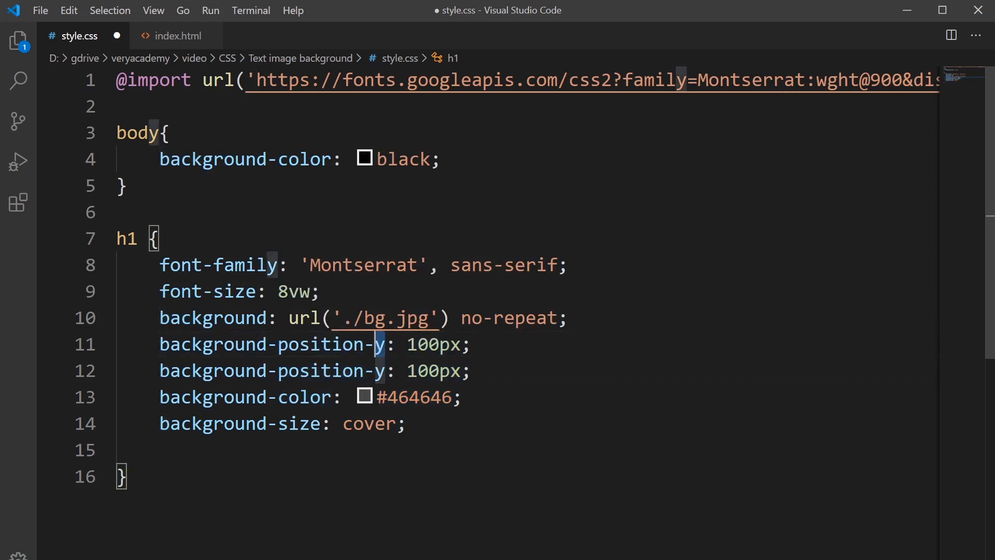
Step: Change the pasted property to background-position-x and save the stylesheet
double_click(375, 345)
text(x)
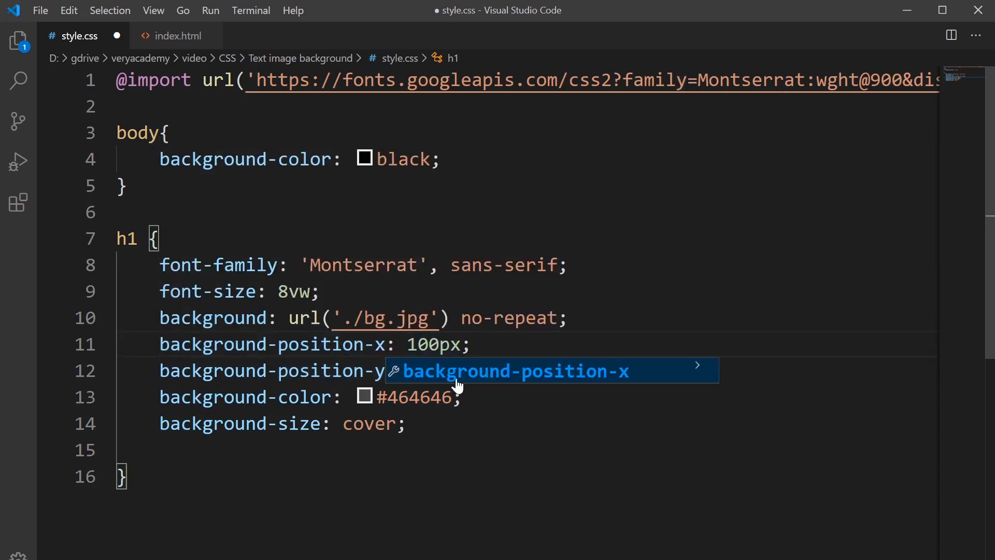
key(ctrl+s)
click(471, 345)
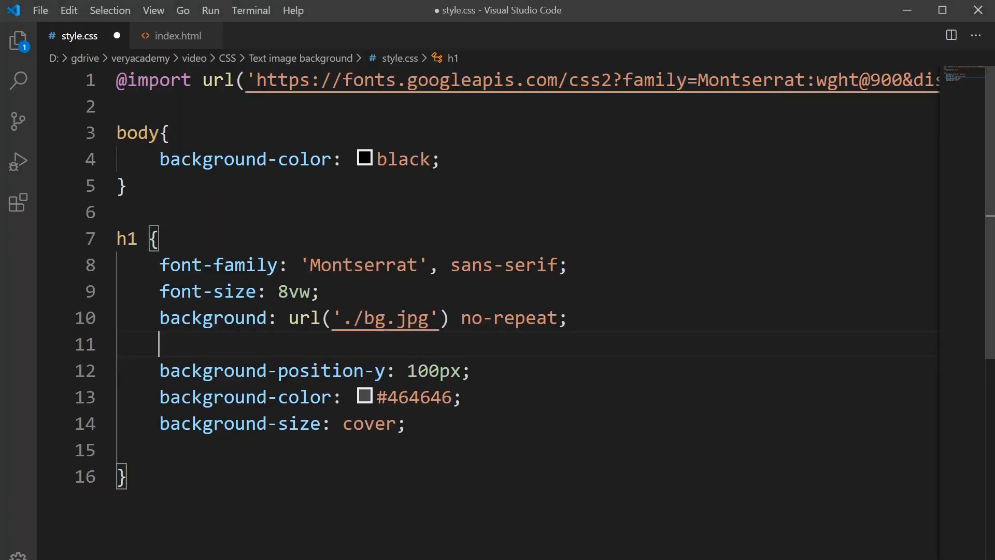
Step: Undo back to the h1 rule with centred background, clipping and transparent colour, then save
key(BackSpace)
key(BackSpace)
key(BackSpace)
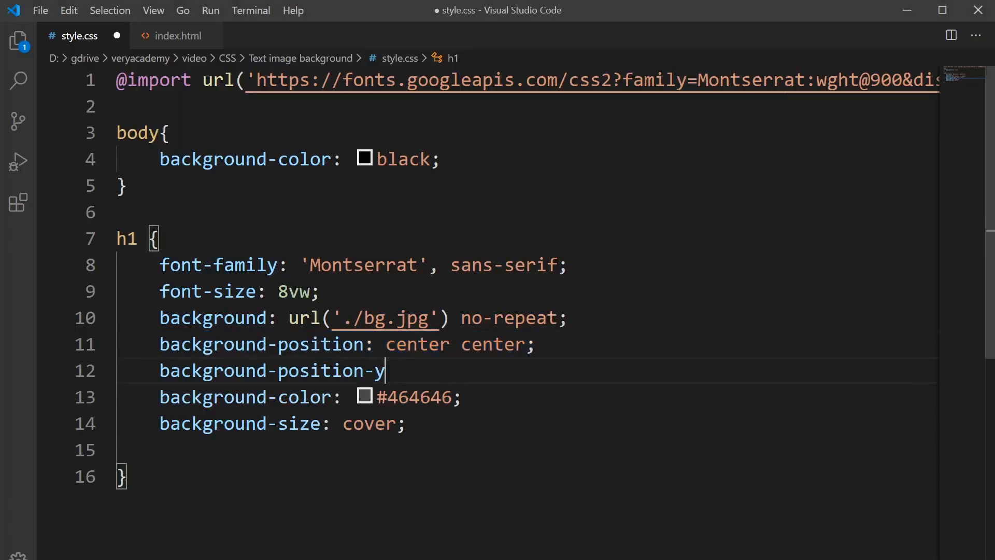
key(BackSpace)
key(BackSpace)
key(BackSpace)
key(BackSpace)
key(BackSpace)
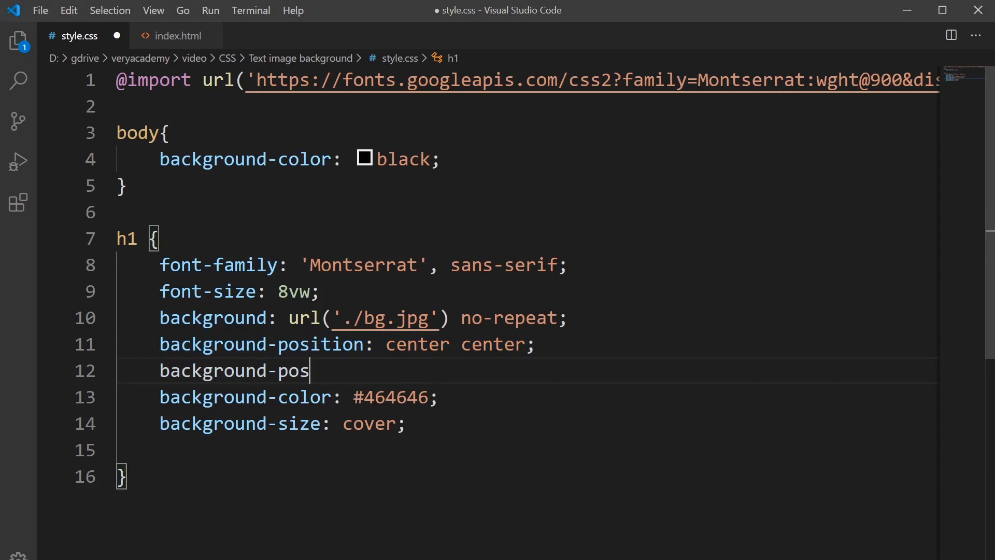
key(BackSpace)
key(BackSpace)
key(BackSpace)
key(BackSpace)
key(BackSpace)
key(BackSpace)
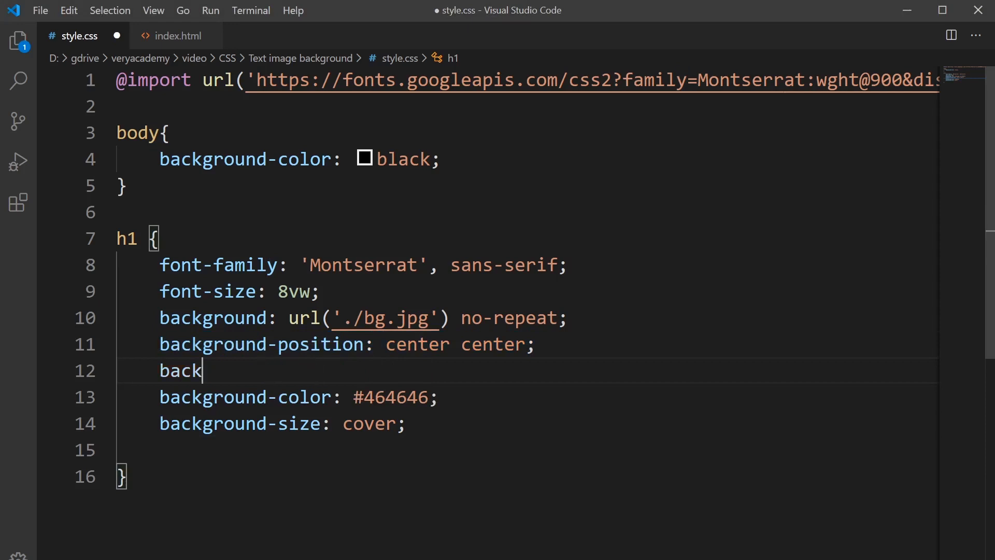
key(BackSpace)
key(BackSpace)
key(BackSpace)
key(ctrl+z)
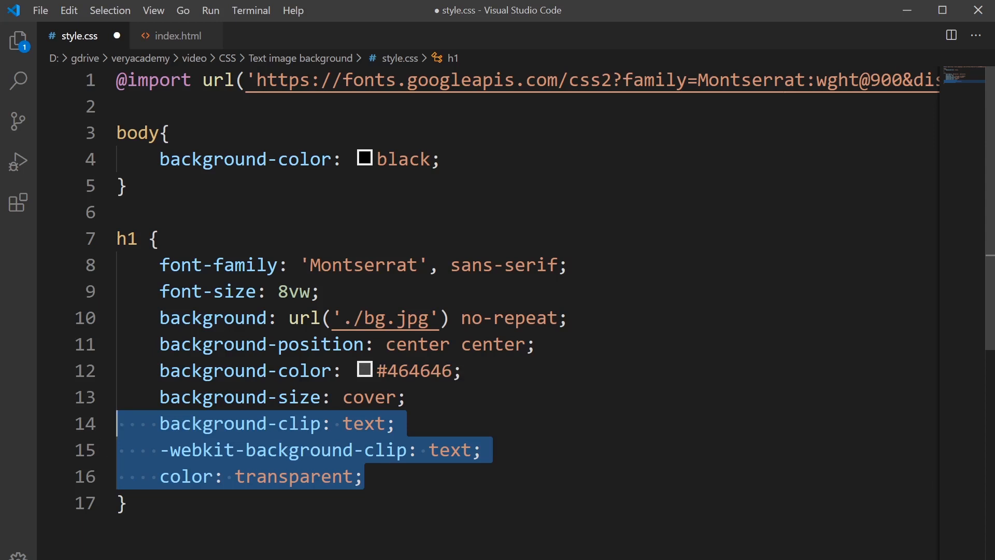
key(Right)
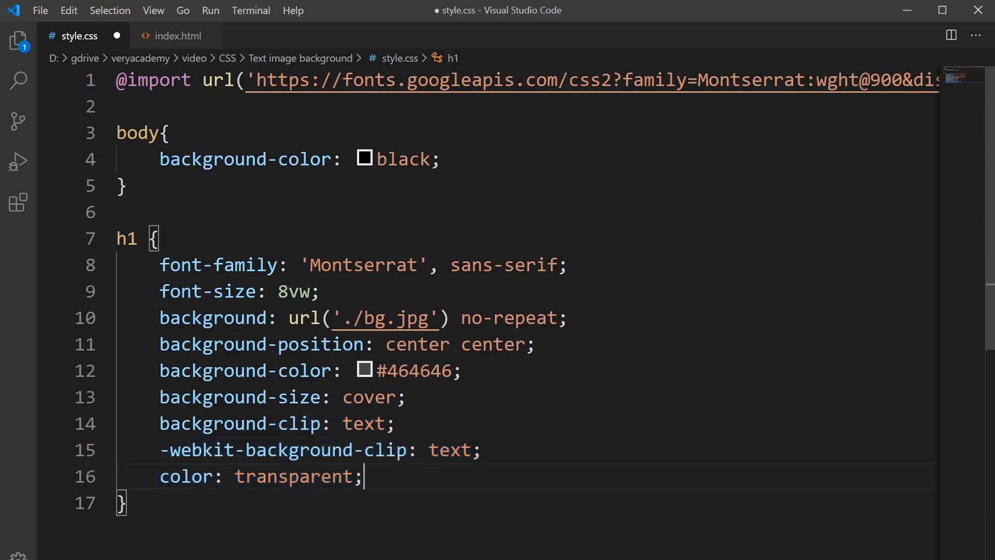
key(ctrl+s)
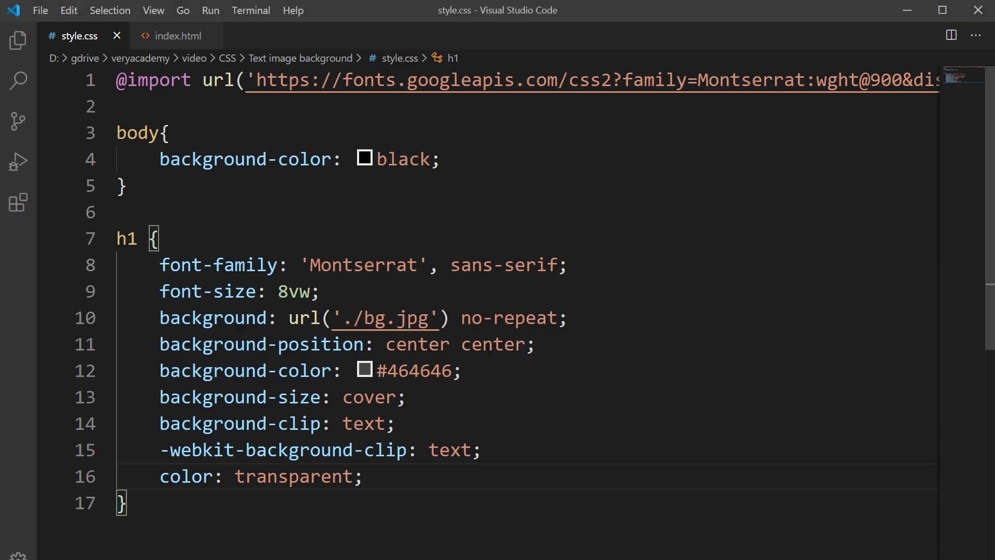
Step: Highlight the 8vw font-size value and resize Chrome's responsive viewport to check the image-filled heading scales
drag(320, 292, 159, 291)
drag(278, 291, 311, 291)
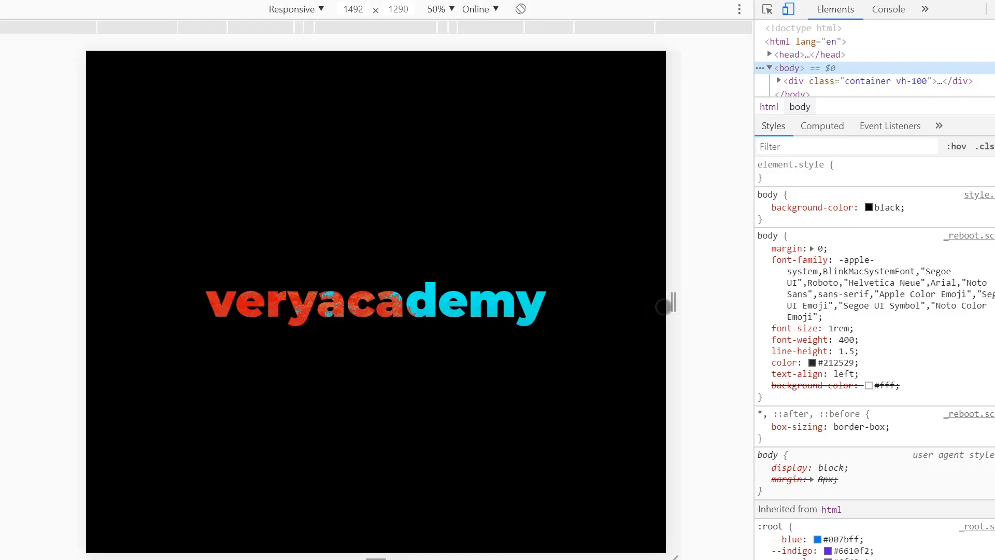
mouse_move(673, 303)
mouse_down()
mouse_move(719, 303)
mouse_move(671, 303)
mouse_up()
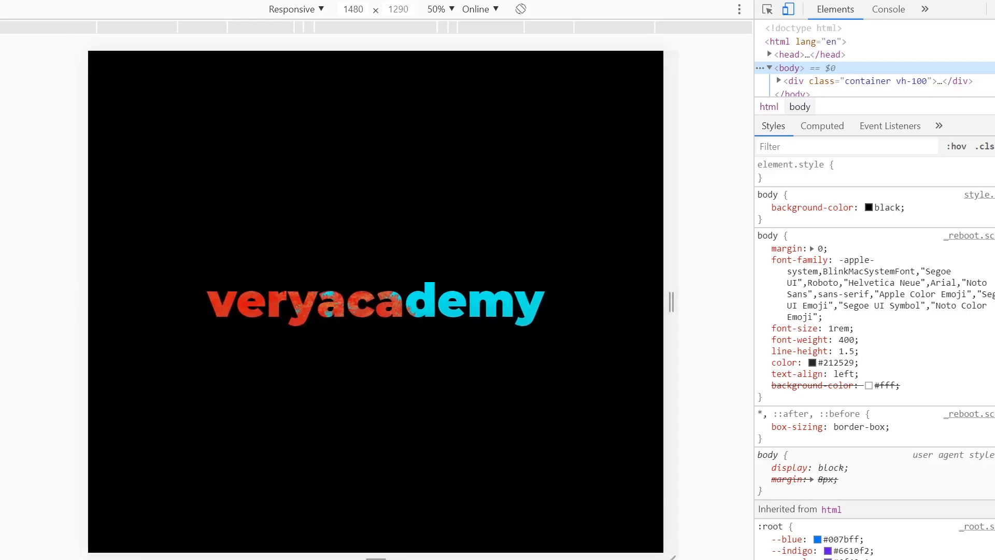